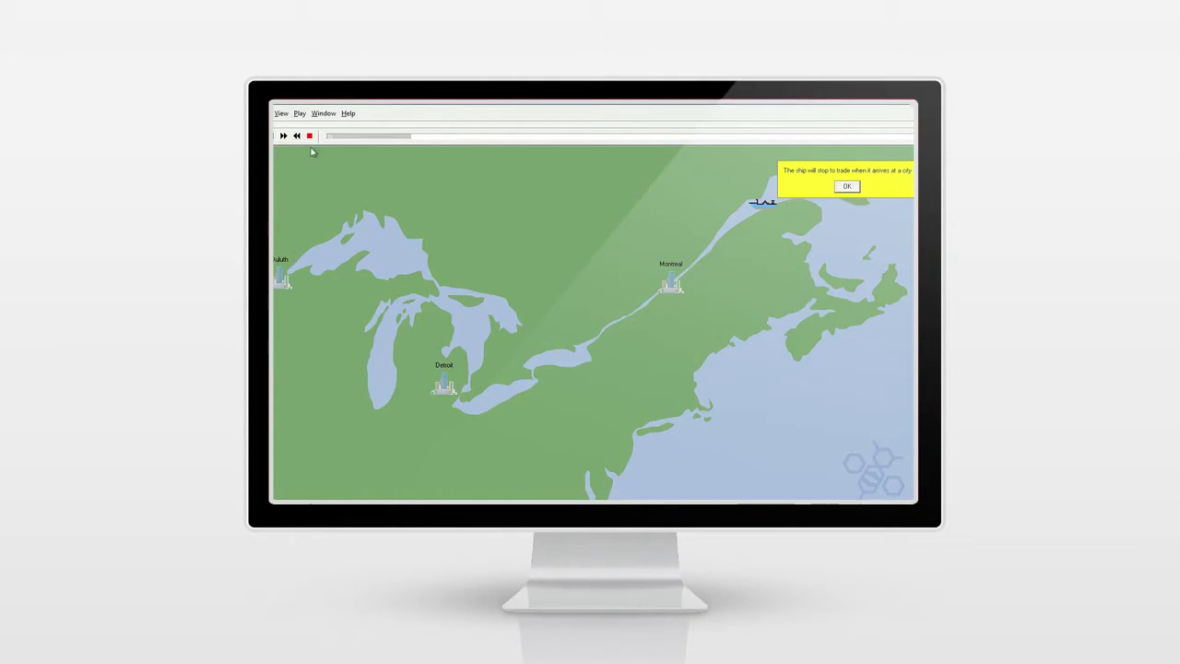
- Dismiss the yellow ship-trading notice to return to the route editor
left_click(848, 186)
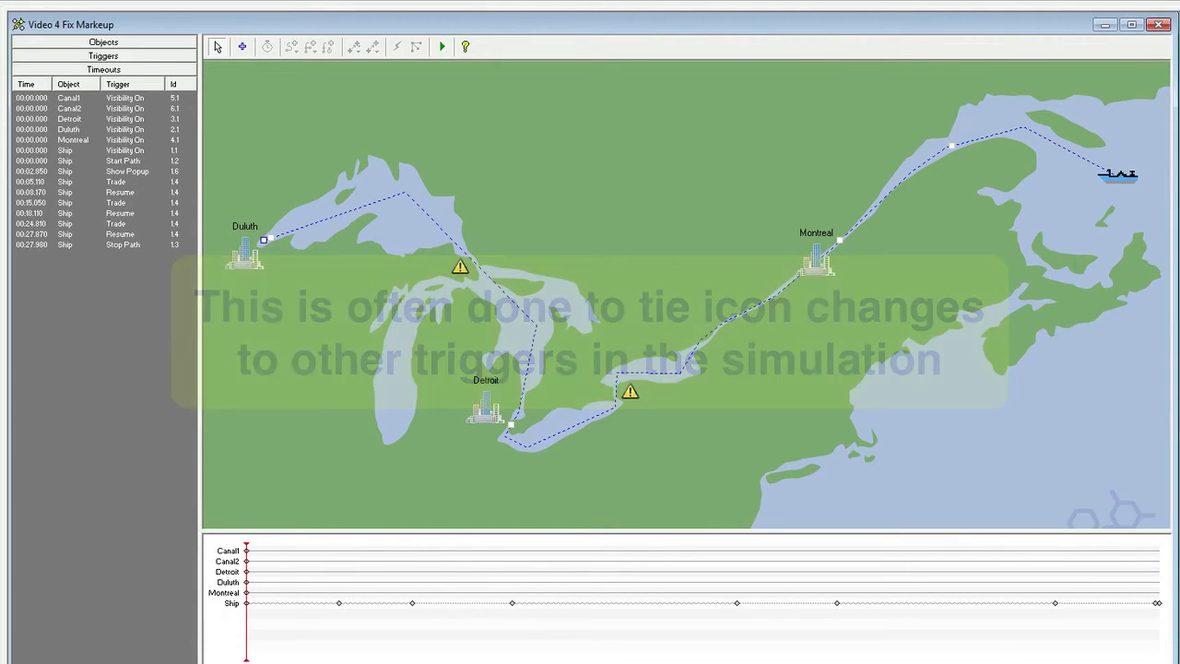
- Add an icon trigger to the ship using the Commerce > Currency > Dollar v2 image
left_click(1123, 178)
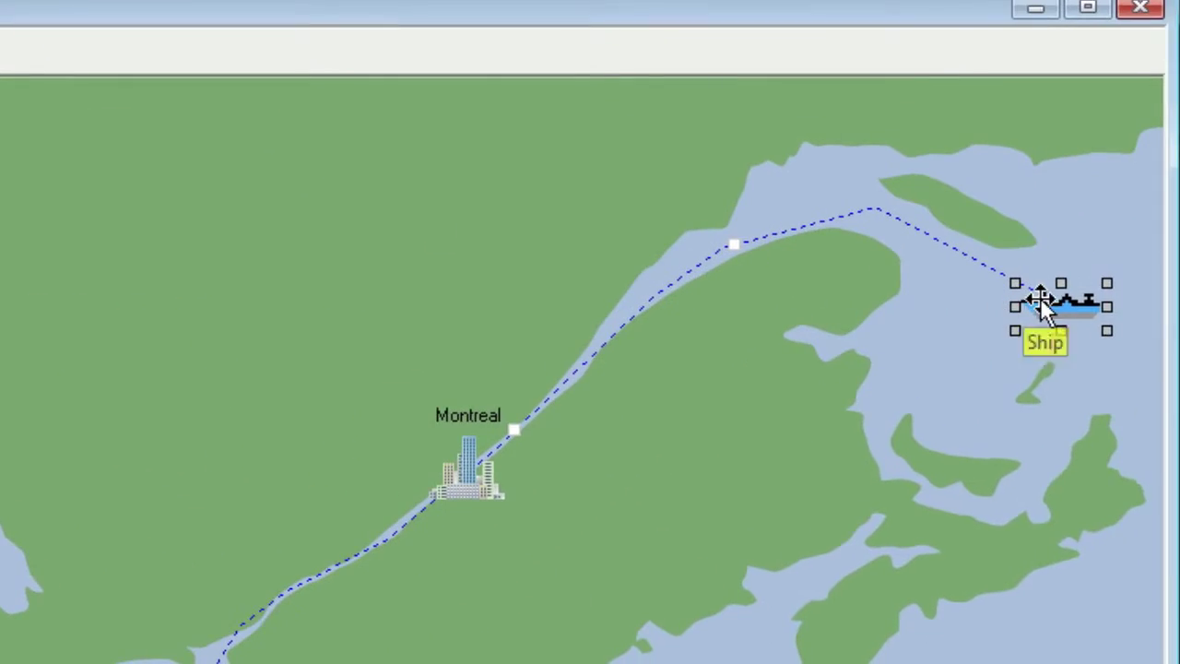
right_click(1040, 298)
left_click(1095, 320)
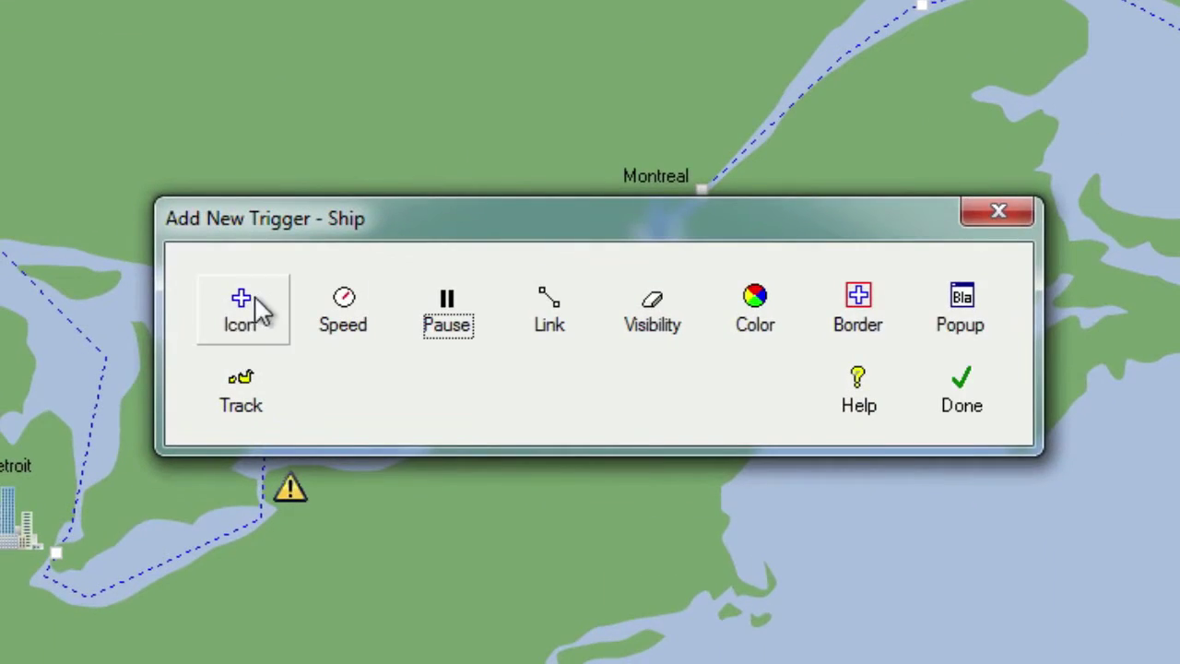
left_click(259, 310)
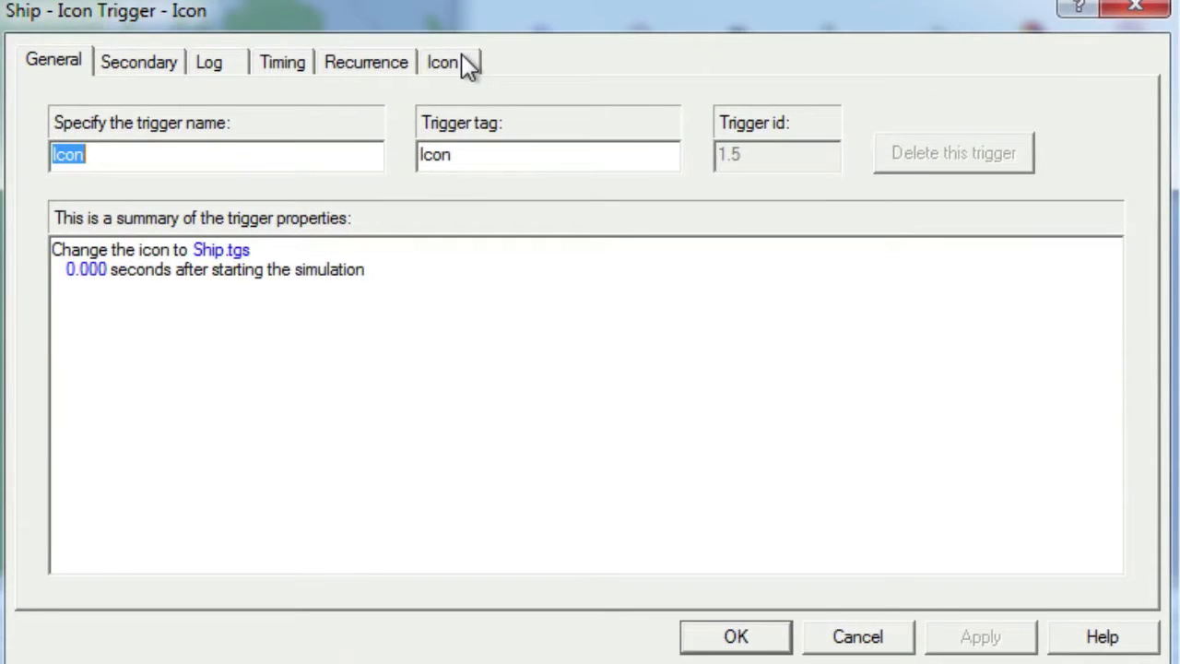
left_click(467, 66)
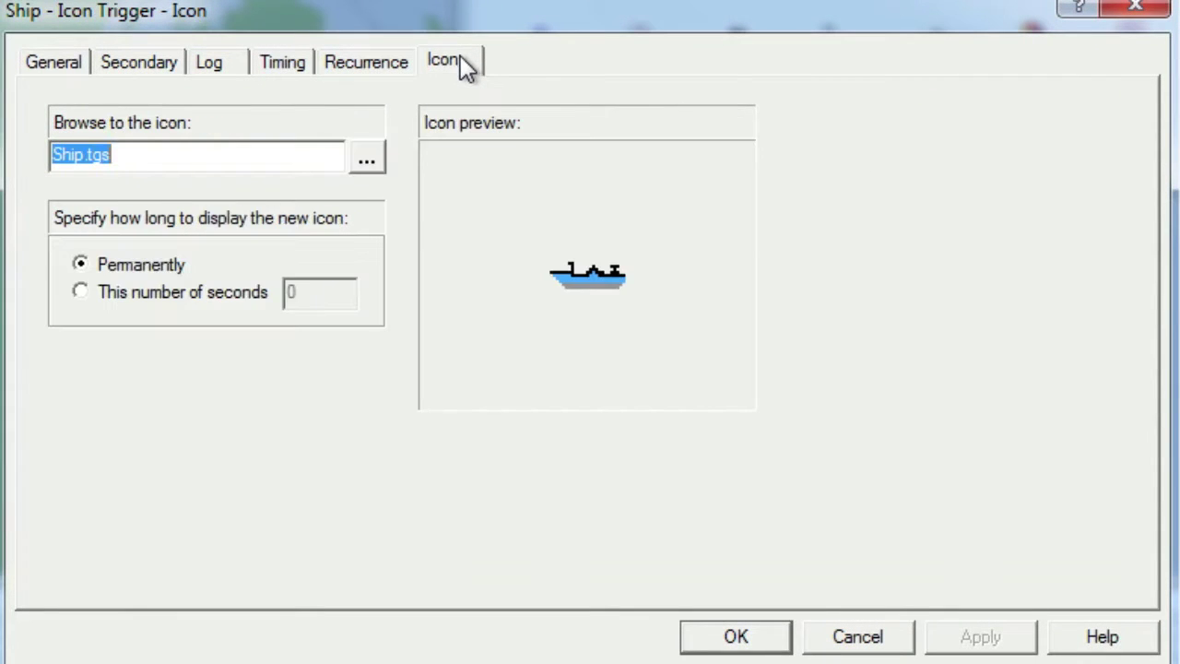
left_click(370, 159)
left_click(158, 64)
left_click(189, 159)
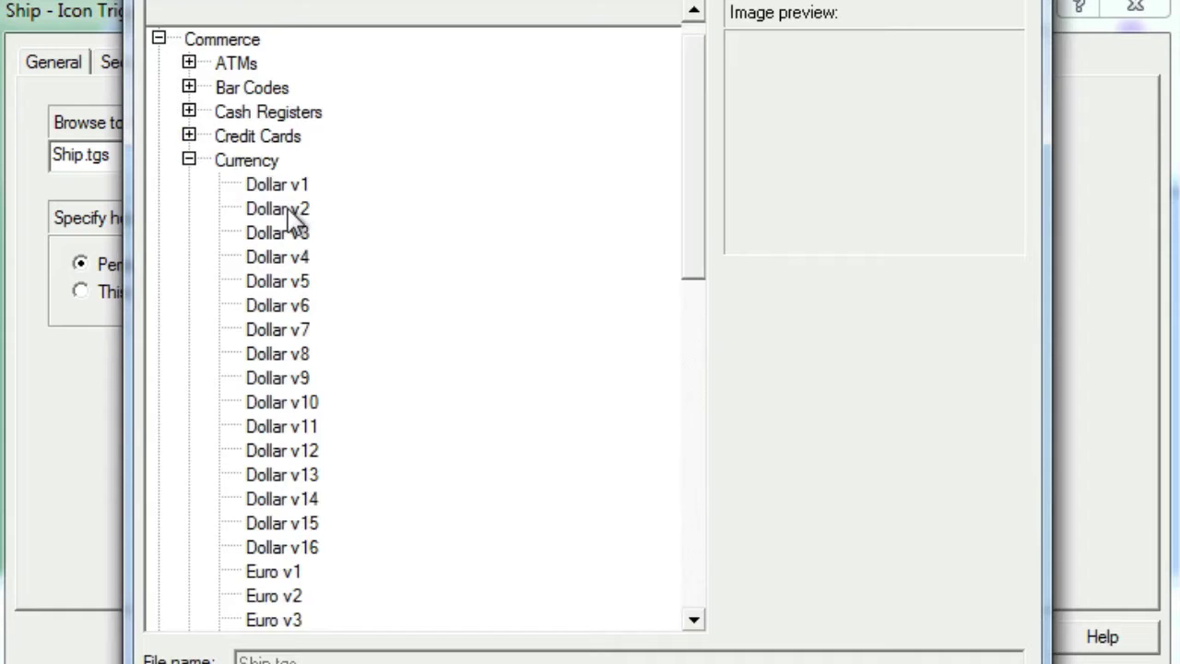
left_click(276, 208)
left_click(688, 590)
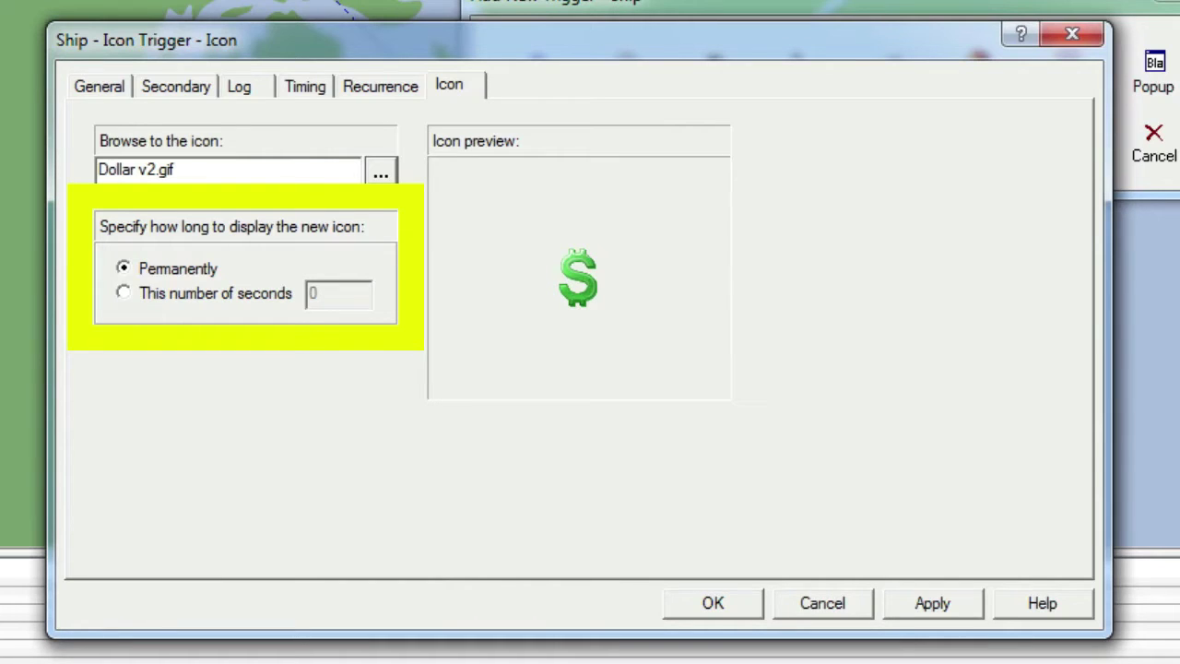
- Show the Dollar v2 icon for 3 seconds after the ship's 1.4 Trade trigger, and save
left_click(126, 292)
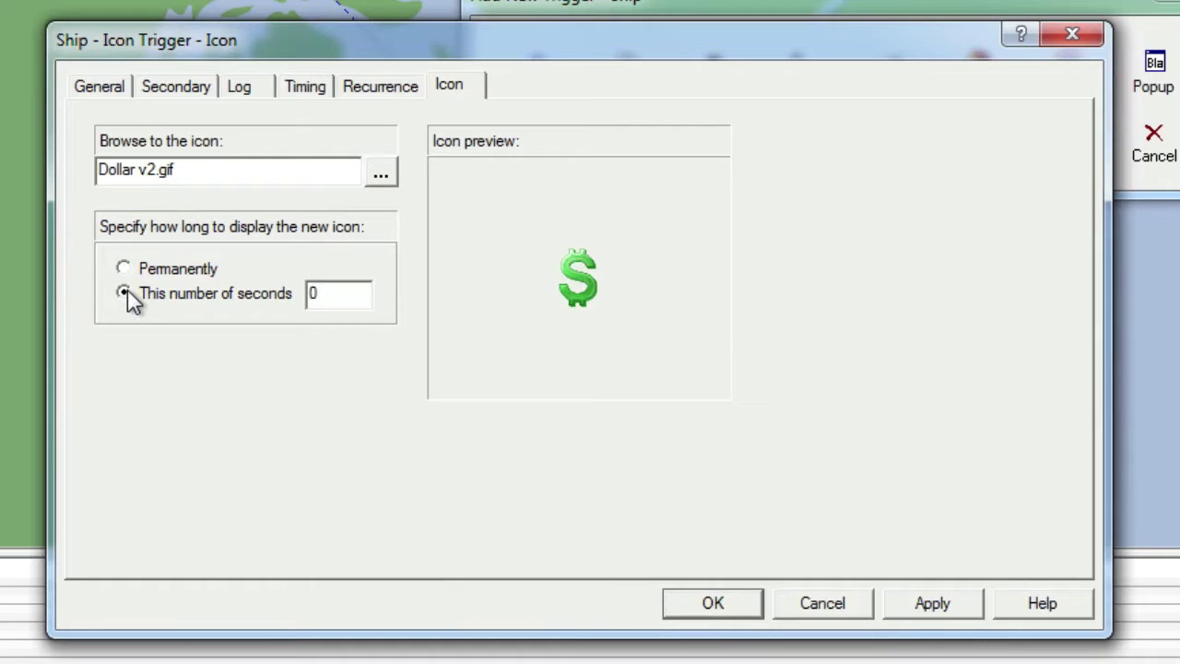
left_click_drag(329, 293, 304, 293)
type("3")
left_click(313, 100)
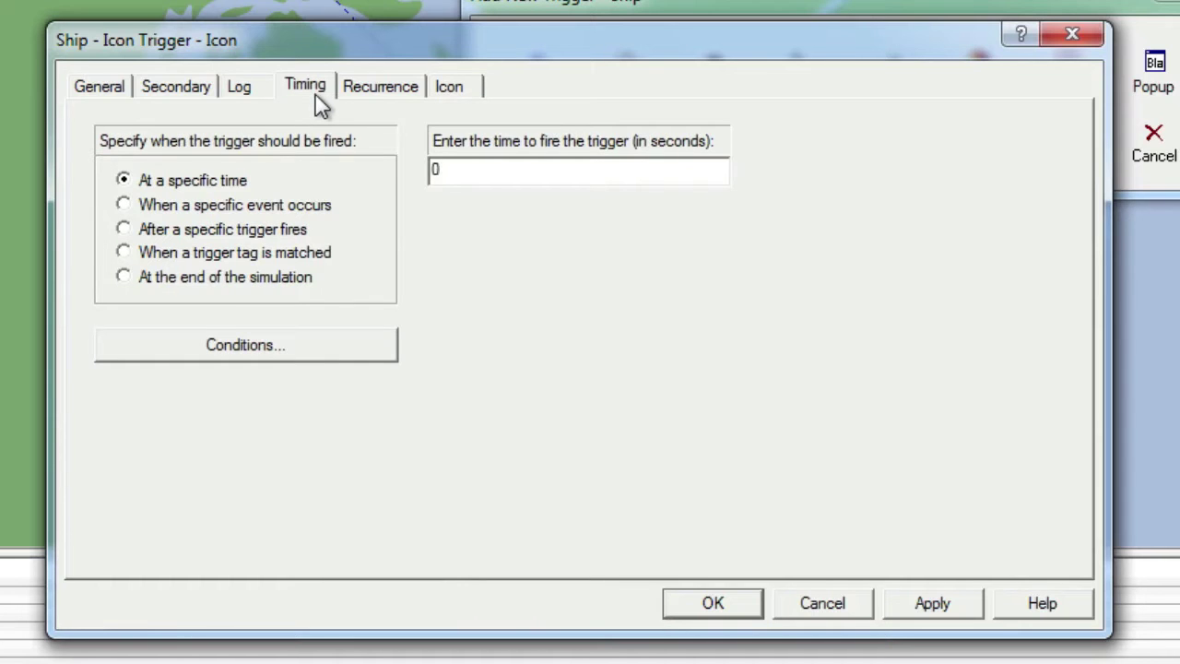
left_click(123, 228)
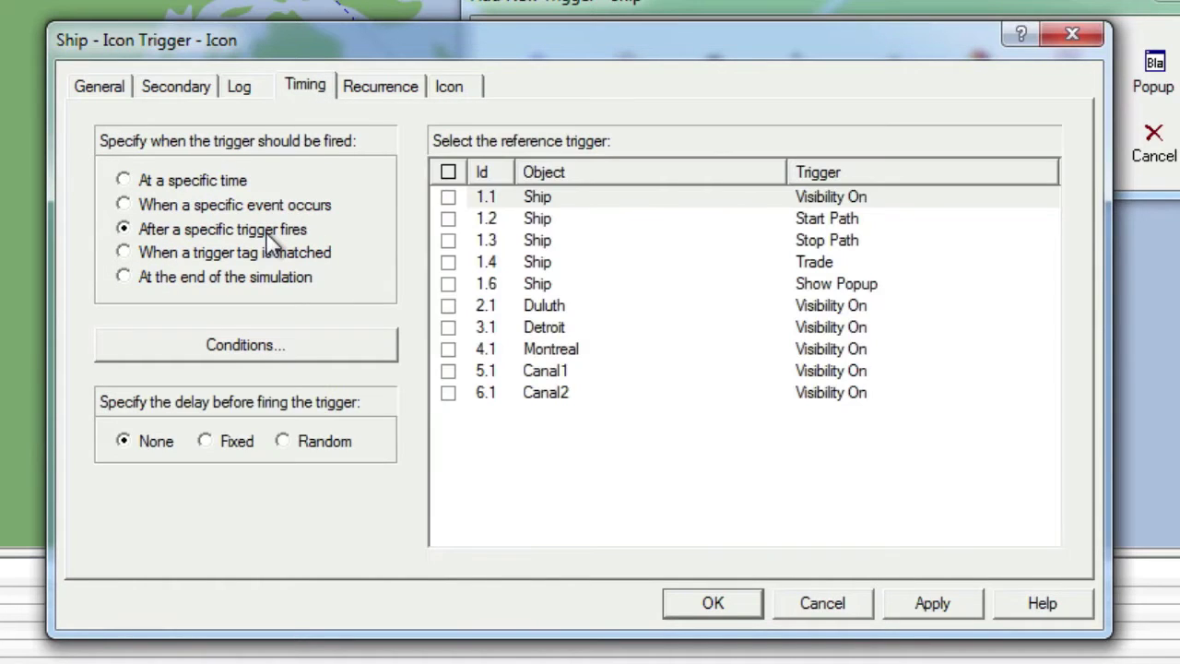
left_click(448, 263)
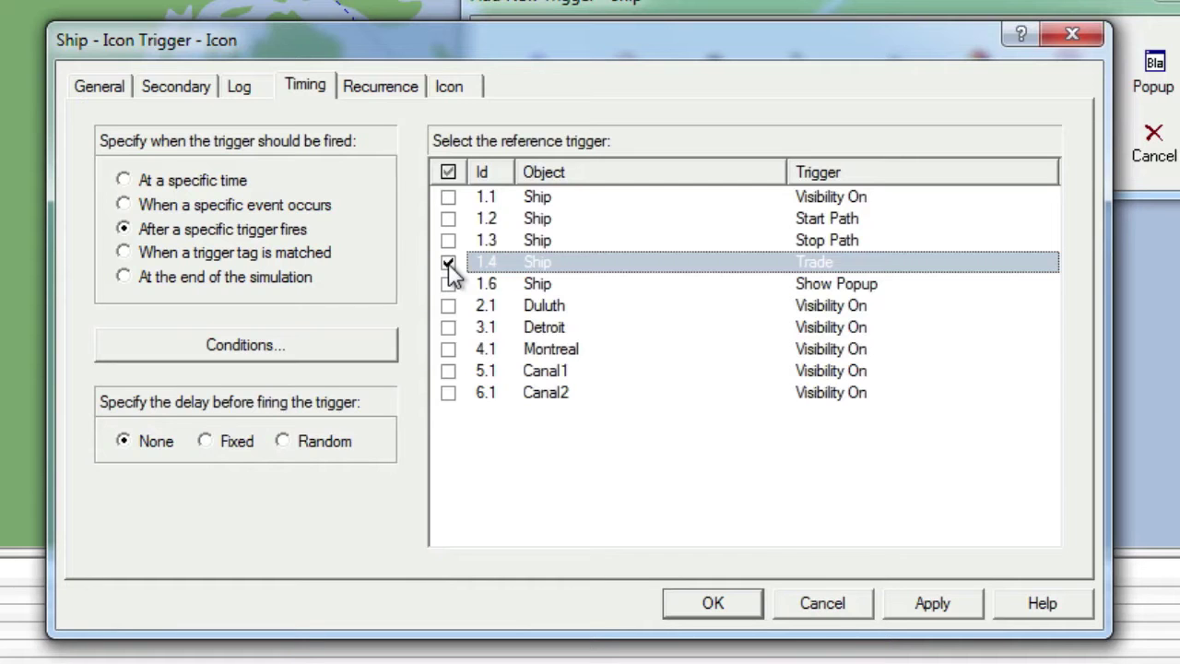
left_click(708, 603)
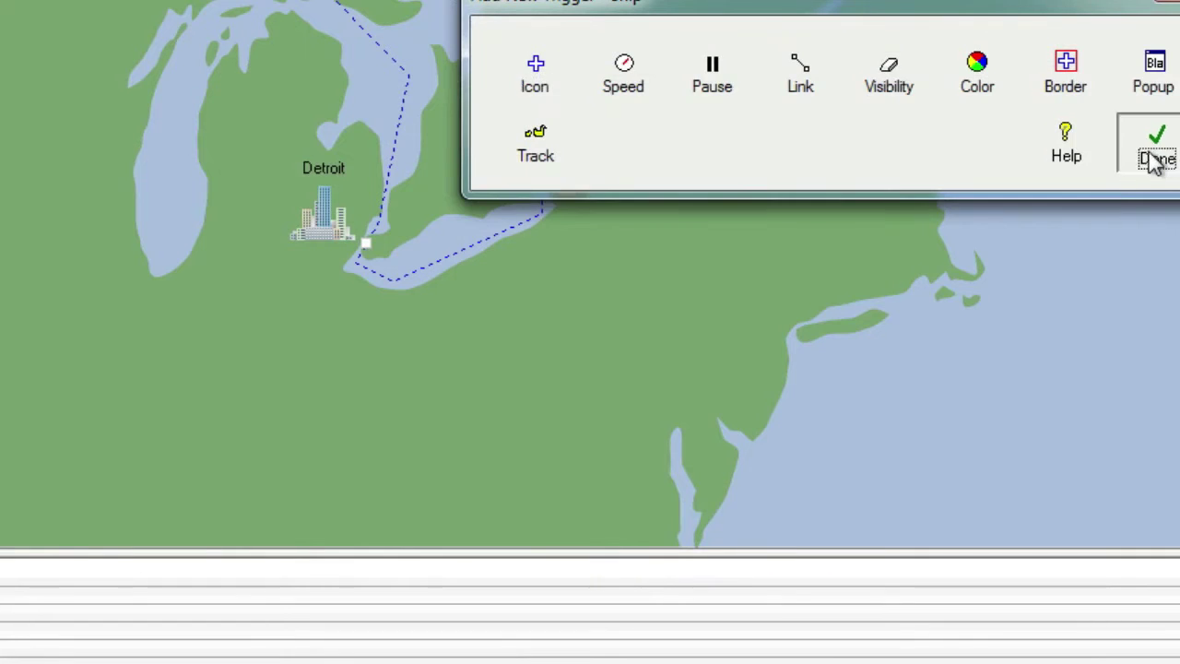
- Delete trigger 6.1, Canal2's Visibility On, from the Triggers list
left_click(1154, 147)
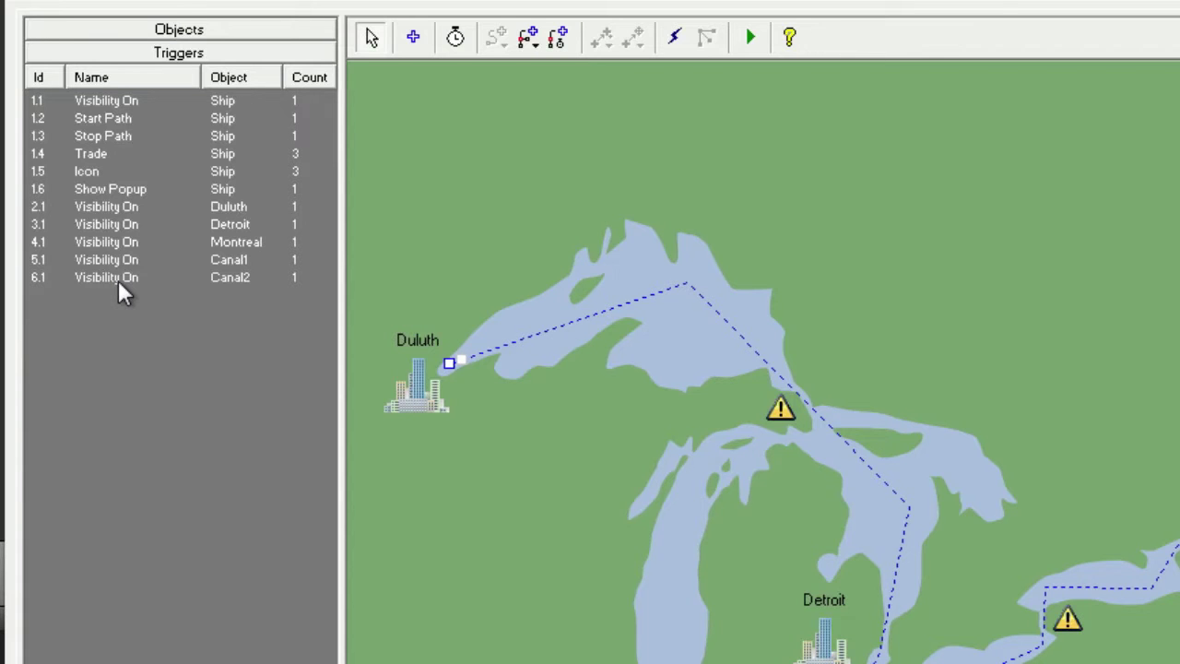
double_click(118, 279)
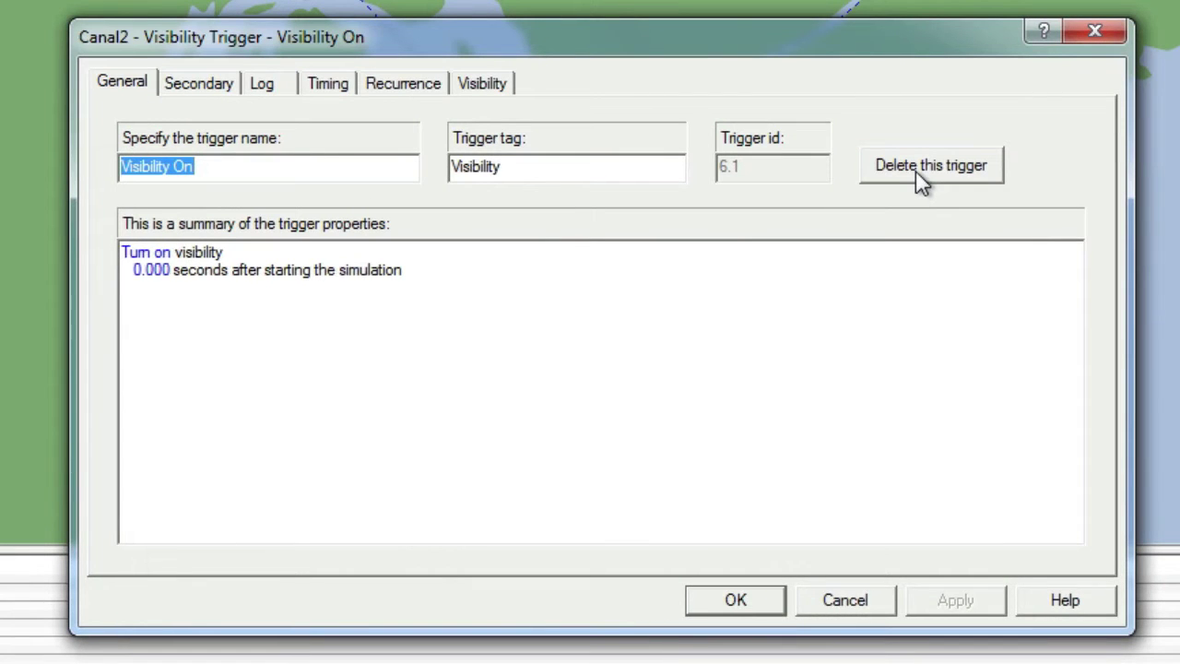
left_click(916, 172)
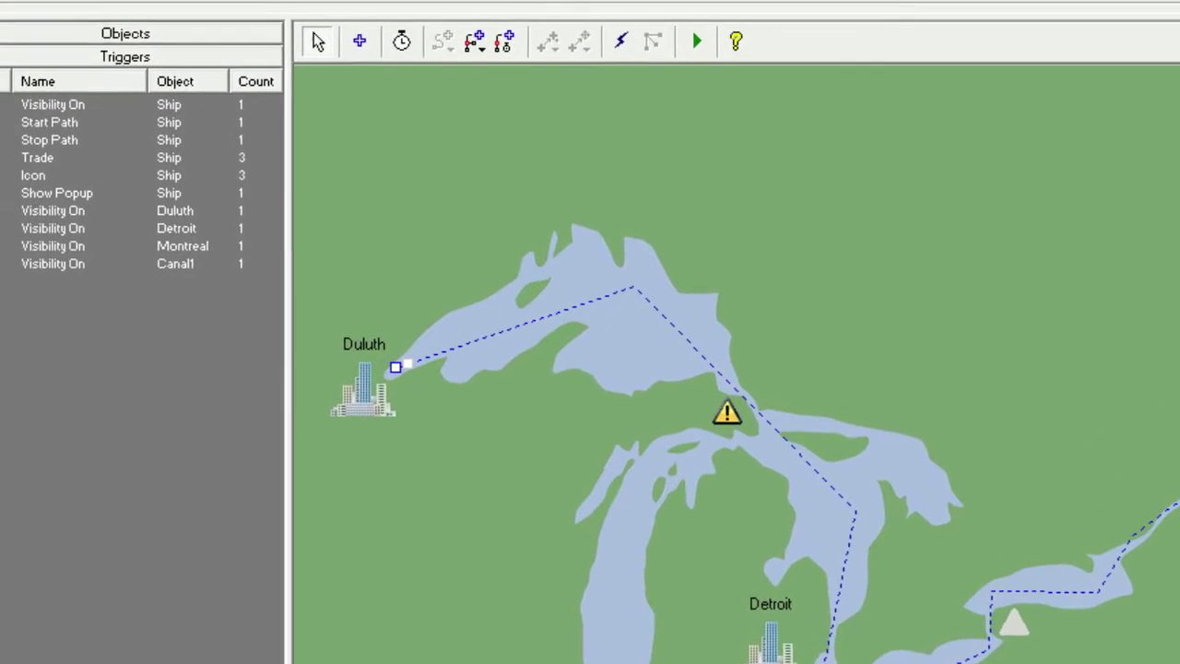
- Set trigger 5.1 to repeat every 2 seconds until simulation end, with Canal2 as secondary object
double_click(121, 302)
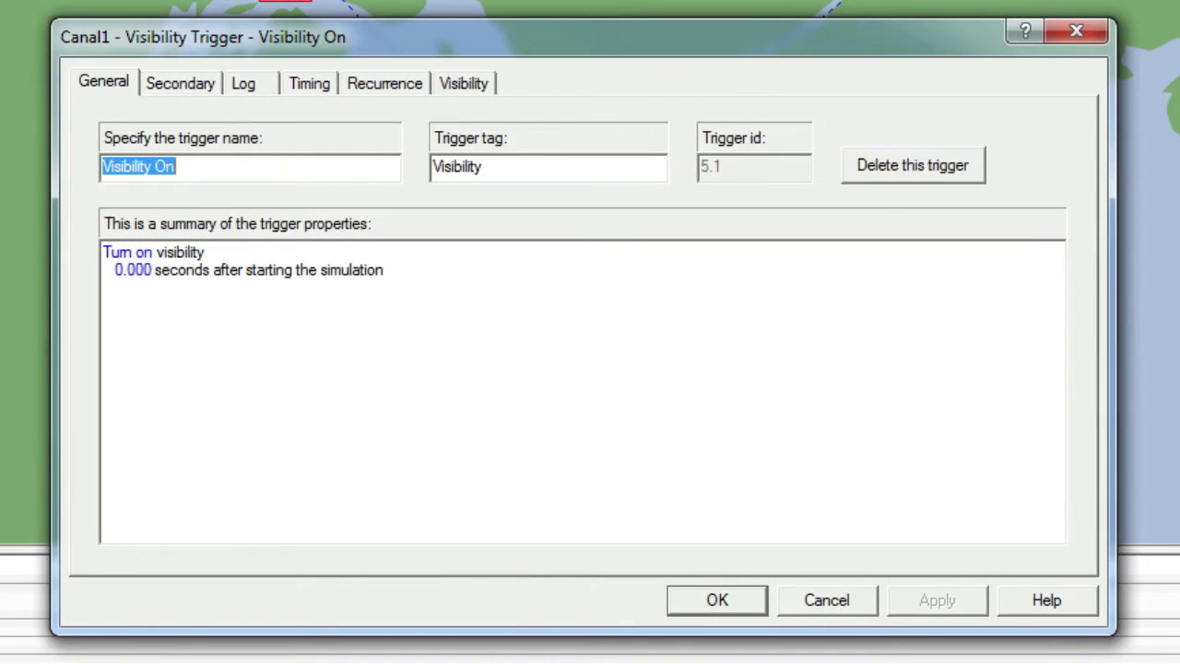
left_click(395, 92)
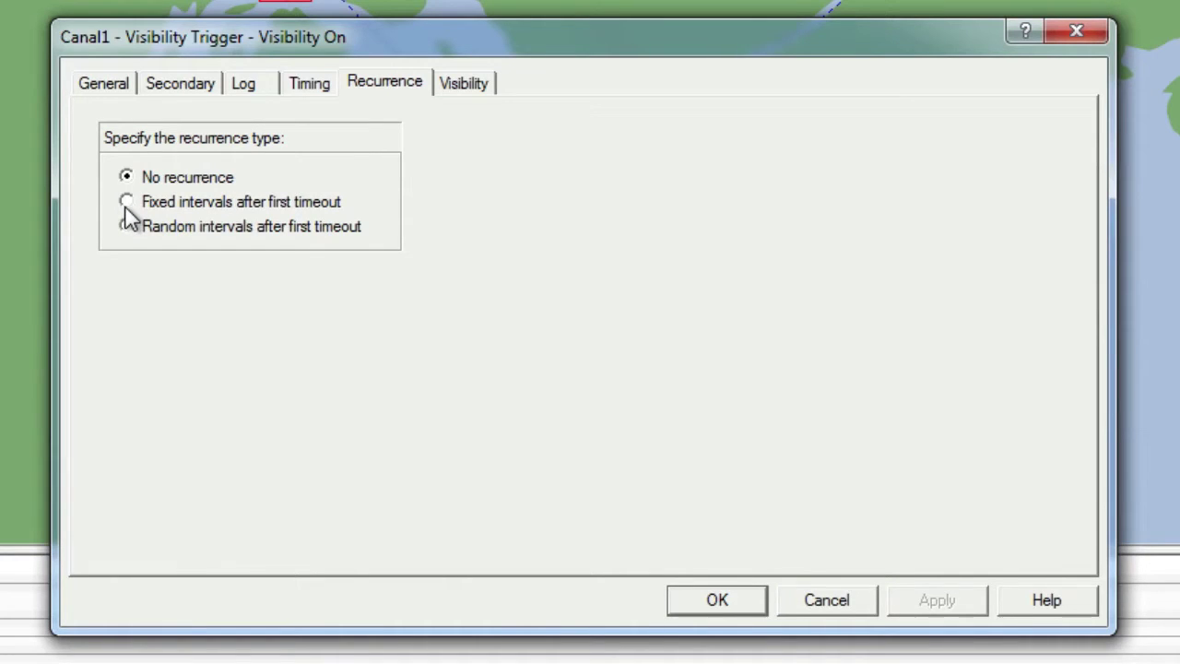
left_click(126, 202)
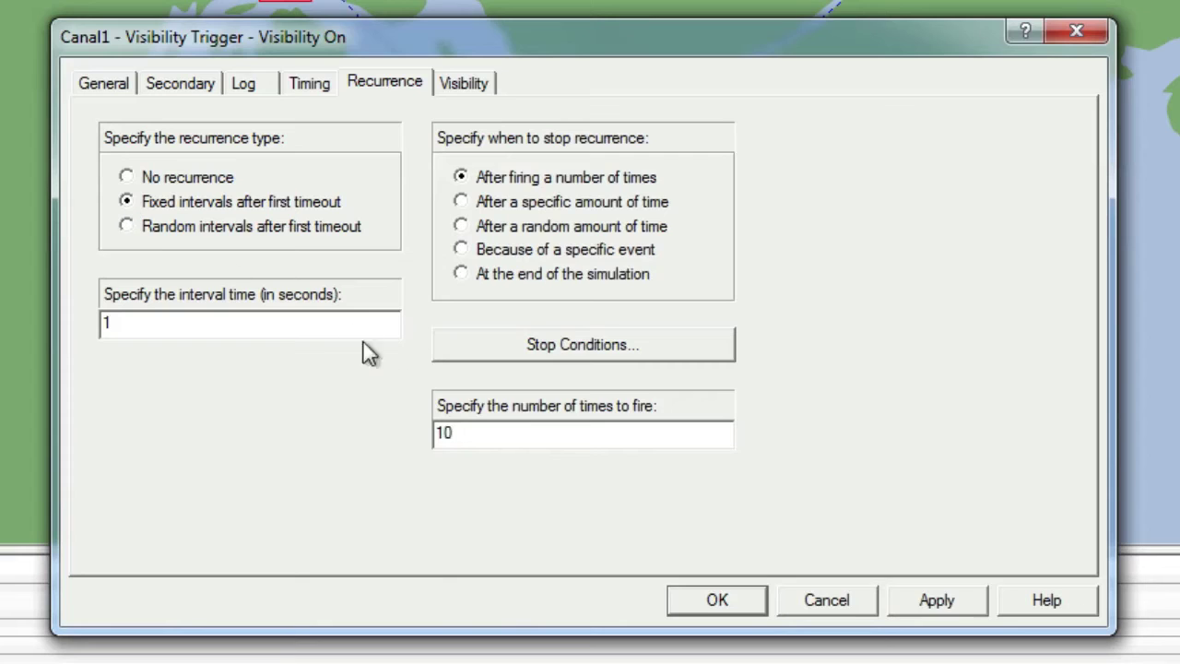
double_click(104, 325)
type("2")
left_click(588, 276)
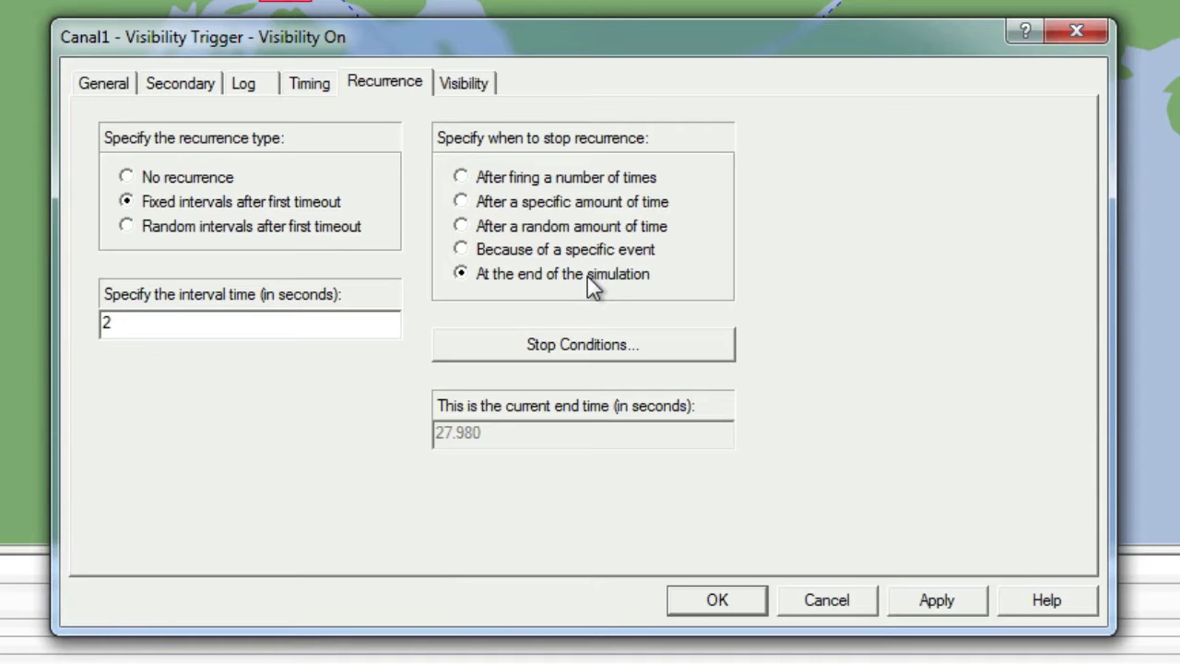
left_click(195, 81)
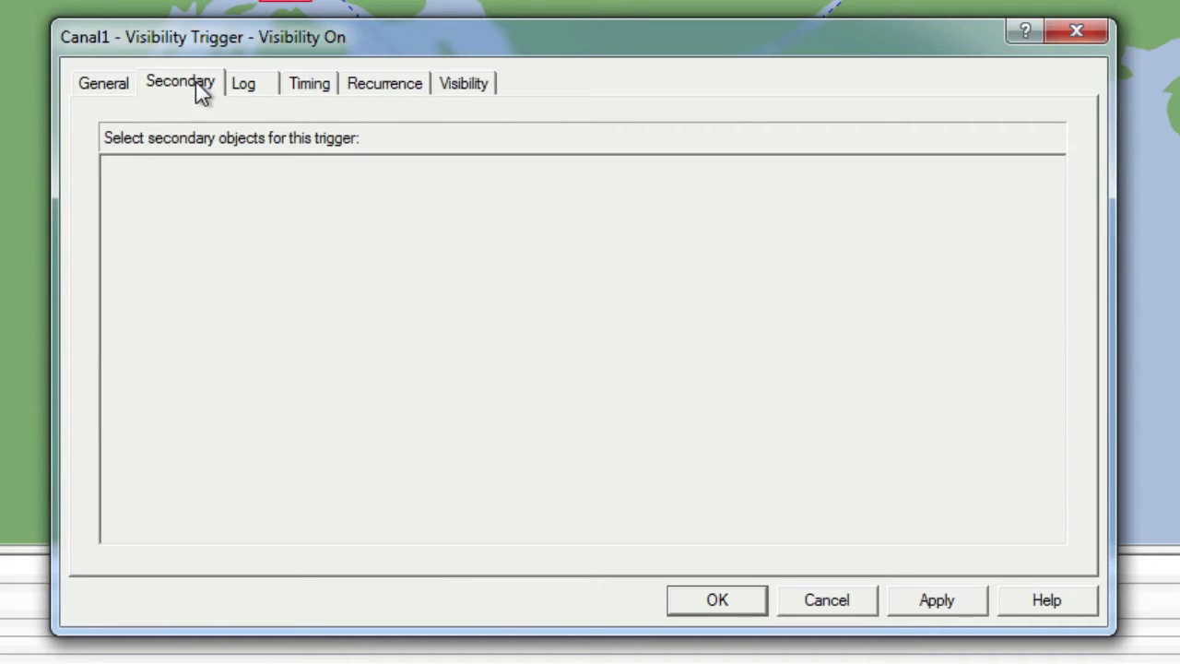
left_click(120, 195)
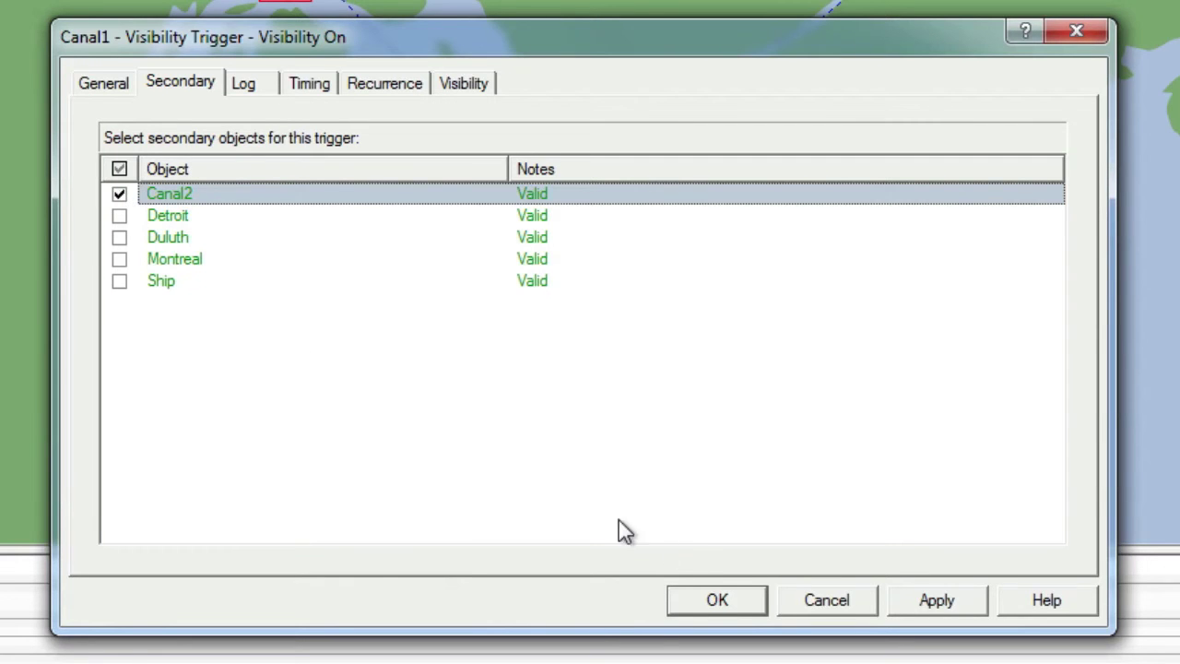
left_click(718, 600)
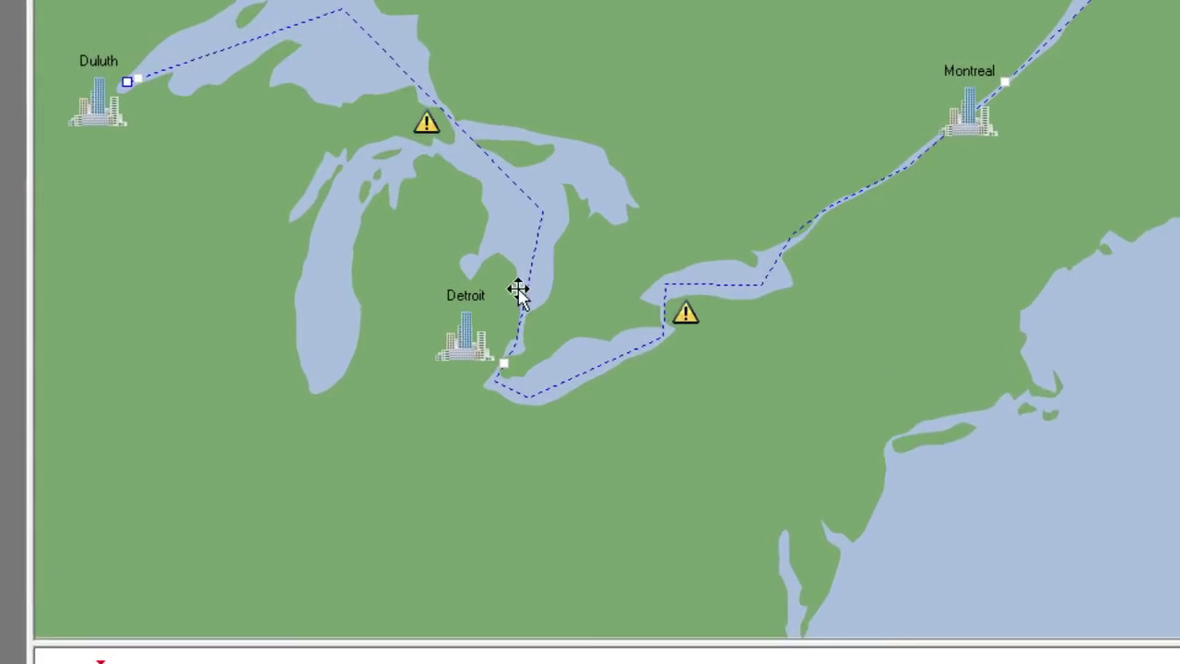
- Add a Canal1 Visibility trigger that hides it at fixed 2-second intervals until simulation end
right_click(328, 155)
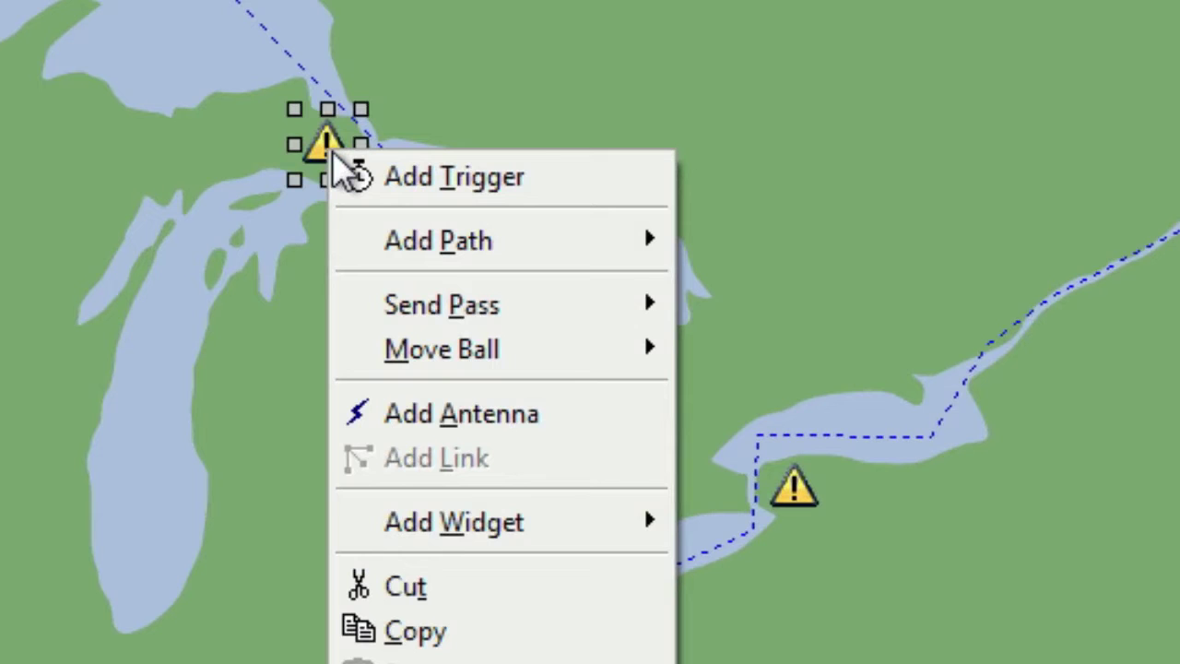
left_click(381, 177)
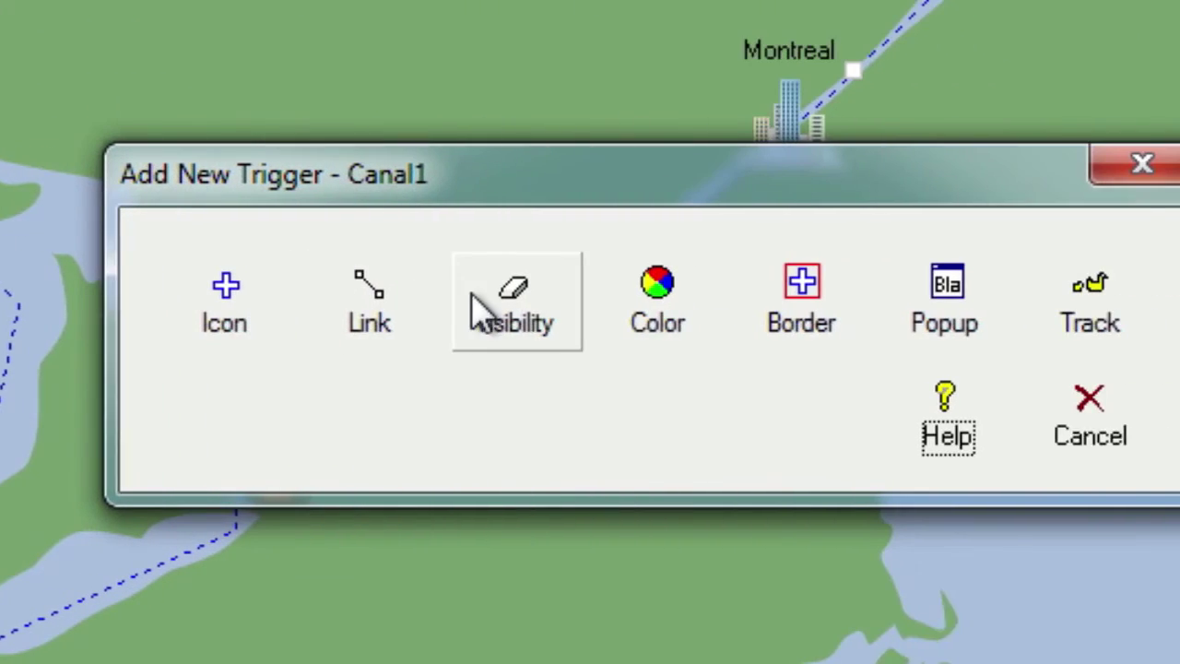
left_click(727, 299)
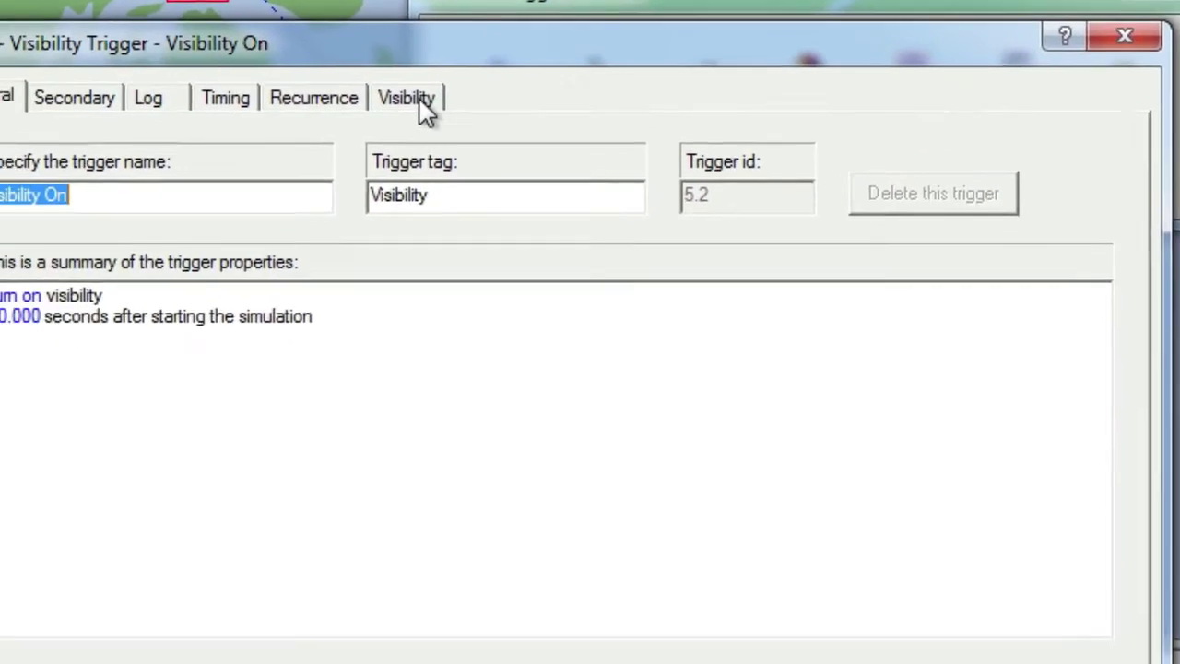
left_click(236, 205)
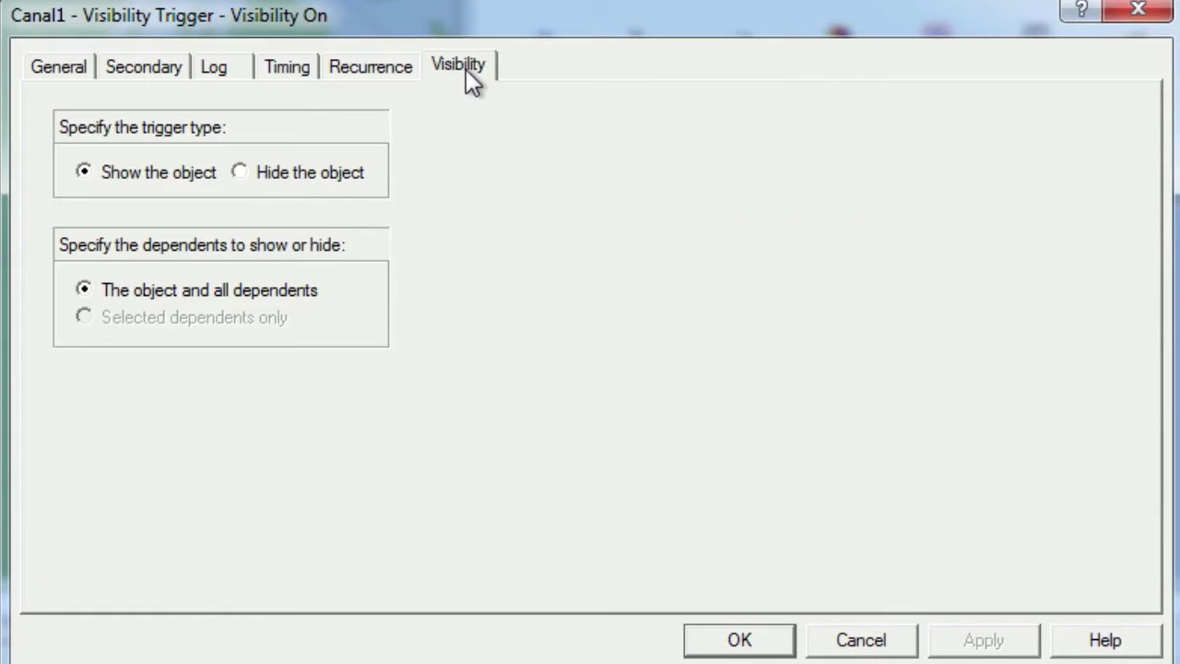
left_click(241, 170)
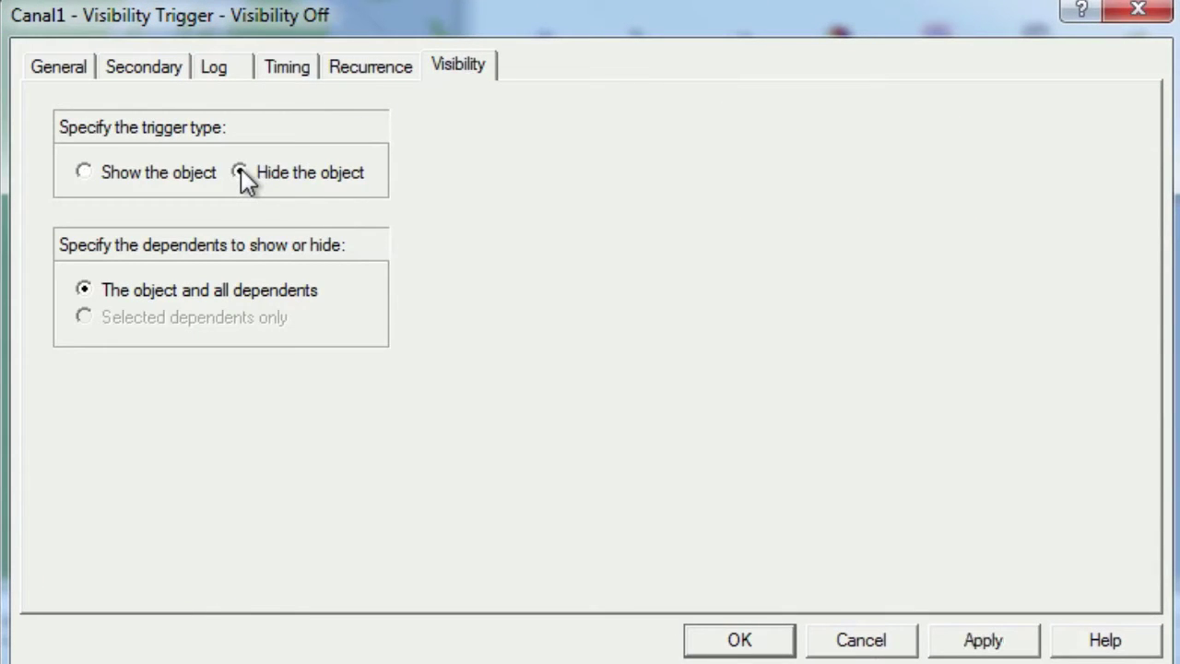
left_click(377, 72)
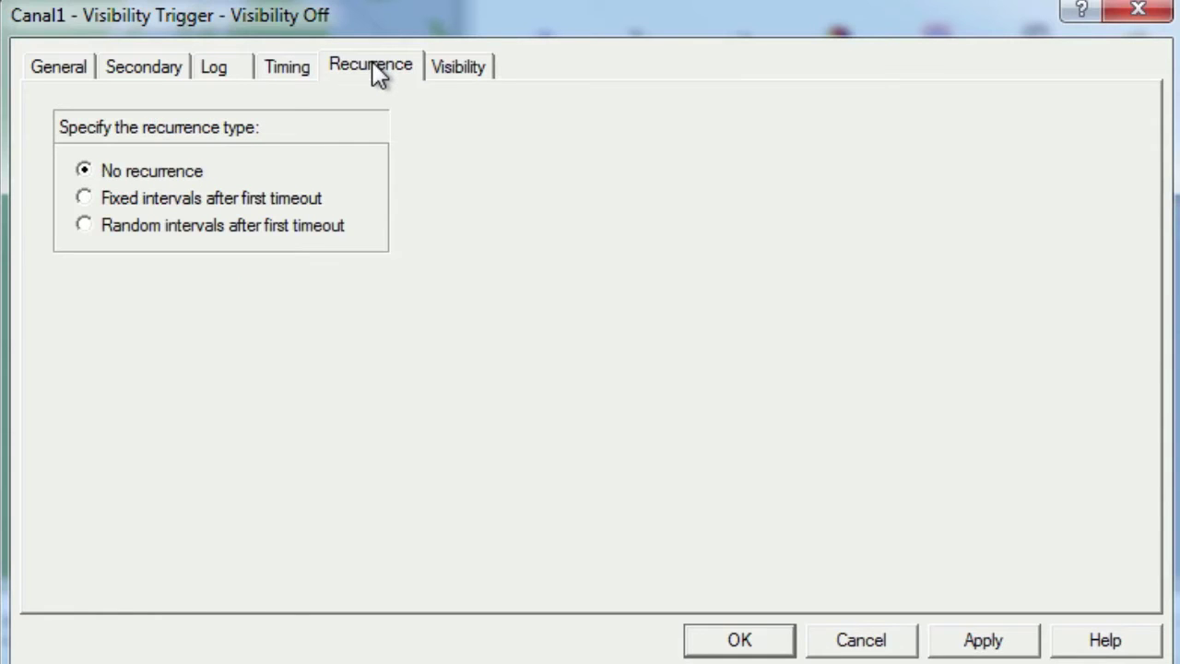
left_click(85, 199)
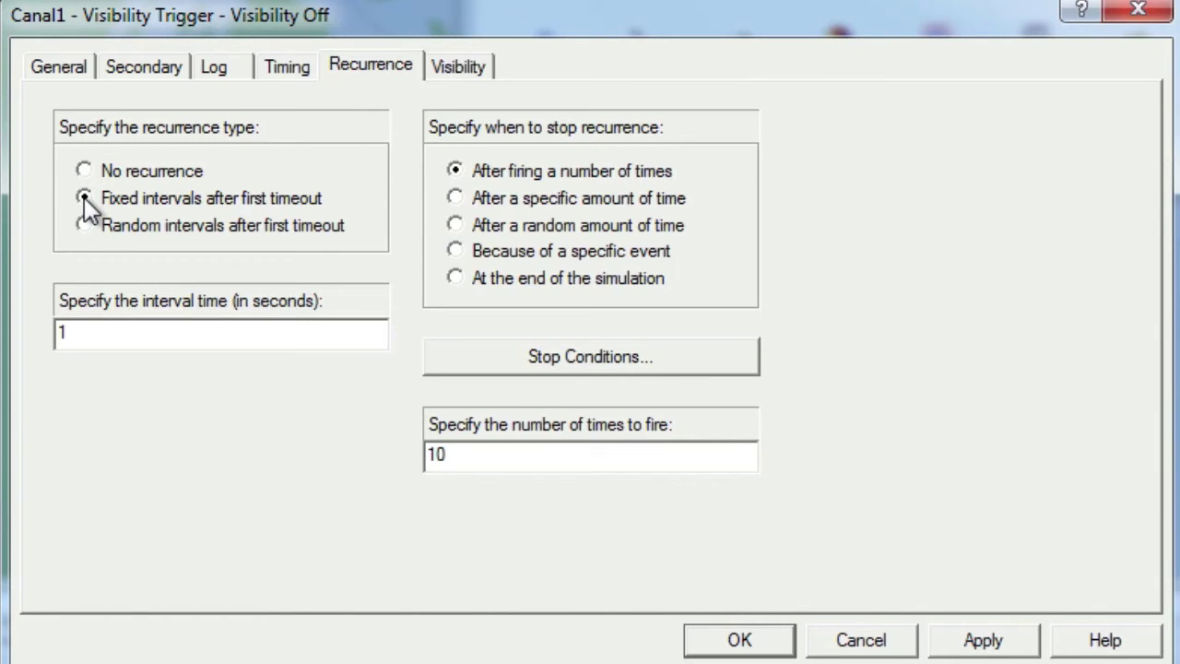
double_click(83, 330)
type("2")
left_click(536, 282)
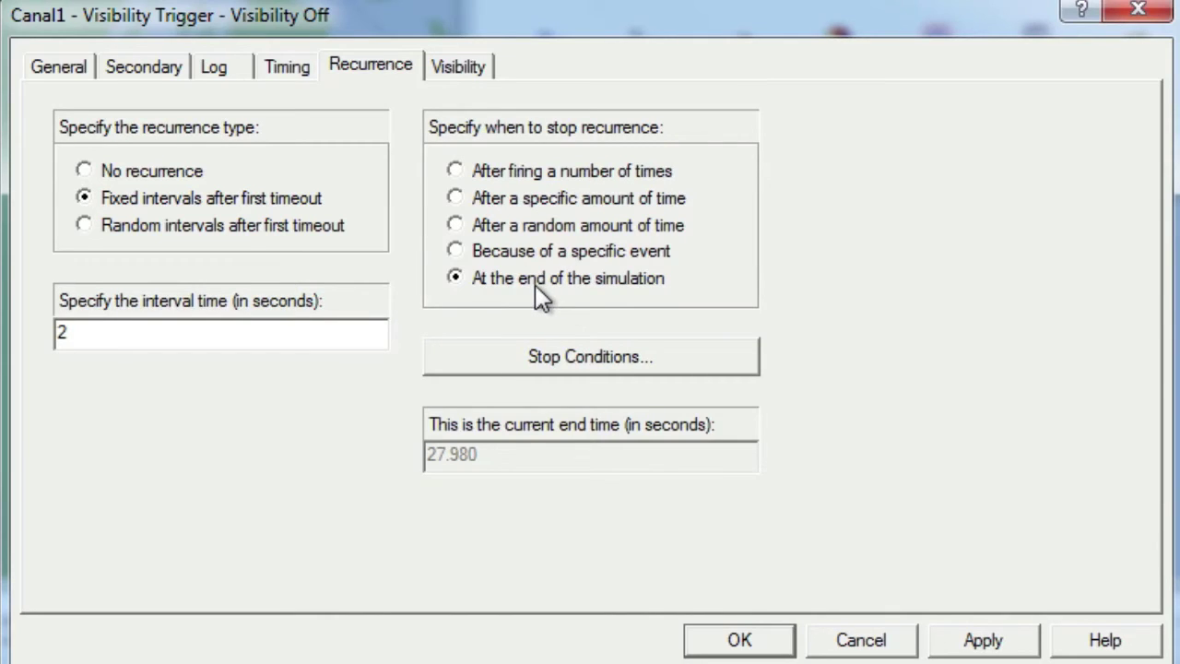
- Start the hide trigger at time 1, add Canal2 as secondary object, and save
left_click(286, 68)
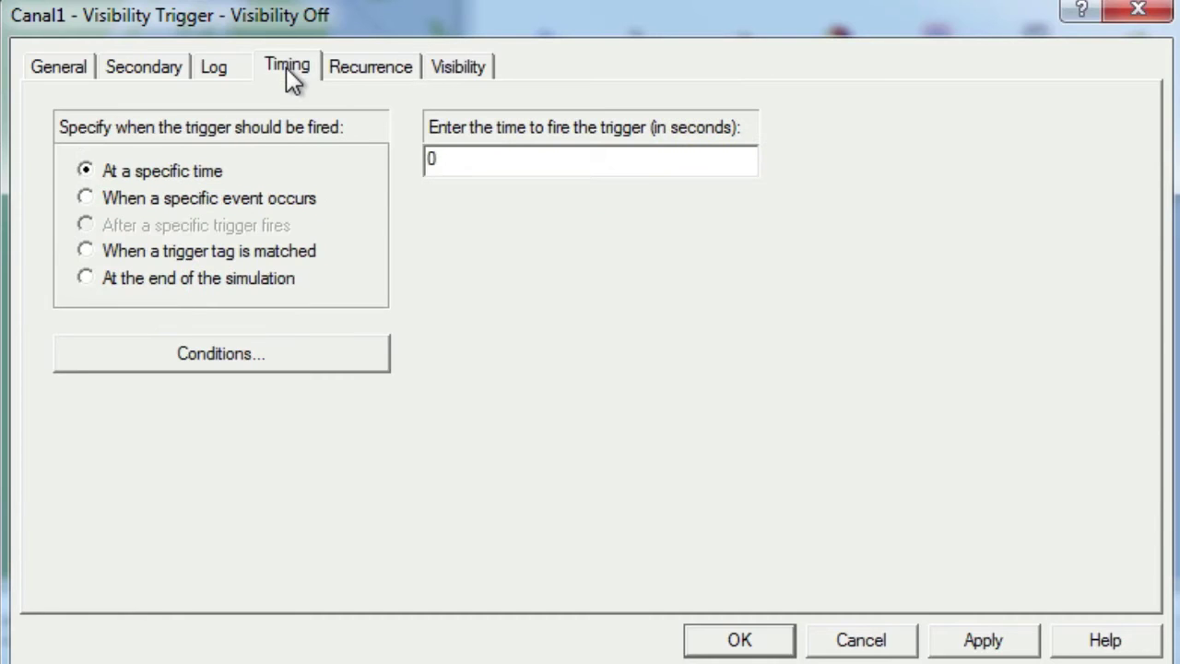
left_click_drag(455, 158, 402, 167)
type("1")
left_click(158, 67)
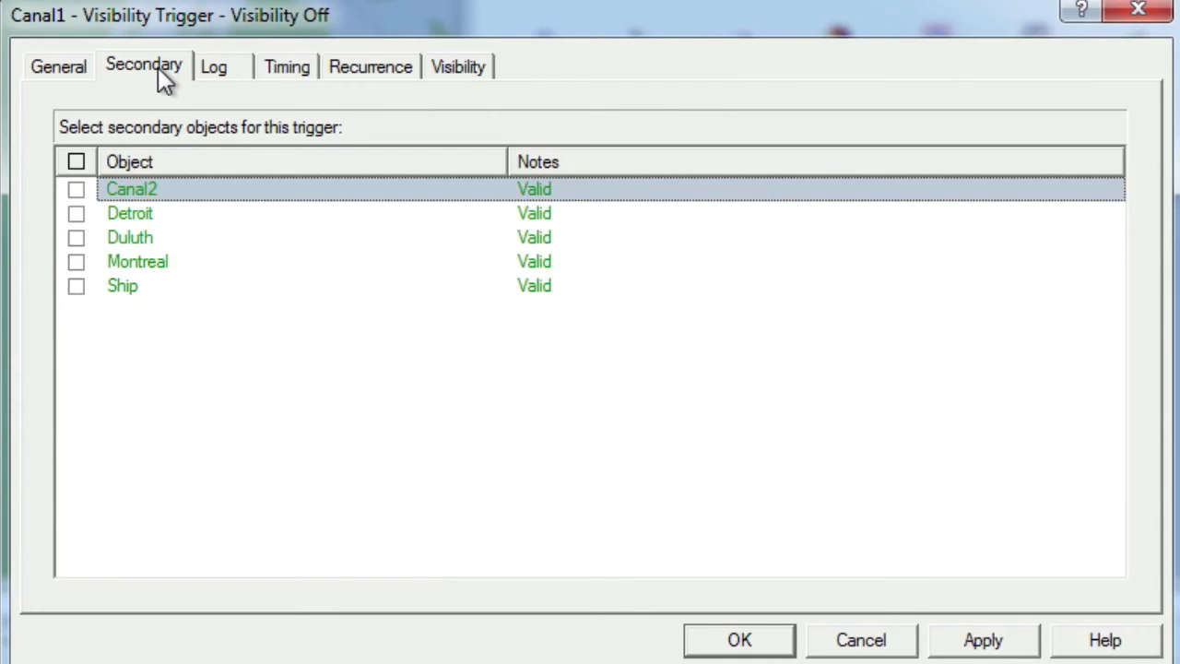
left_click(76, 189)
left_click(738, 640)
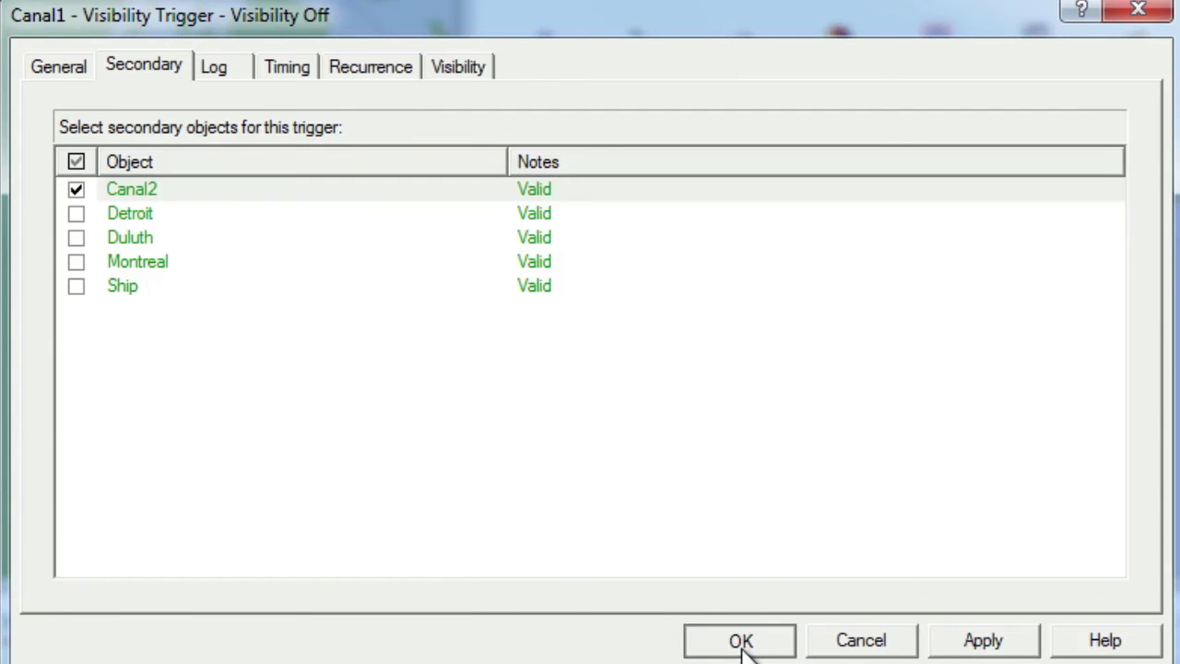
left_click(1127, 140)
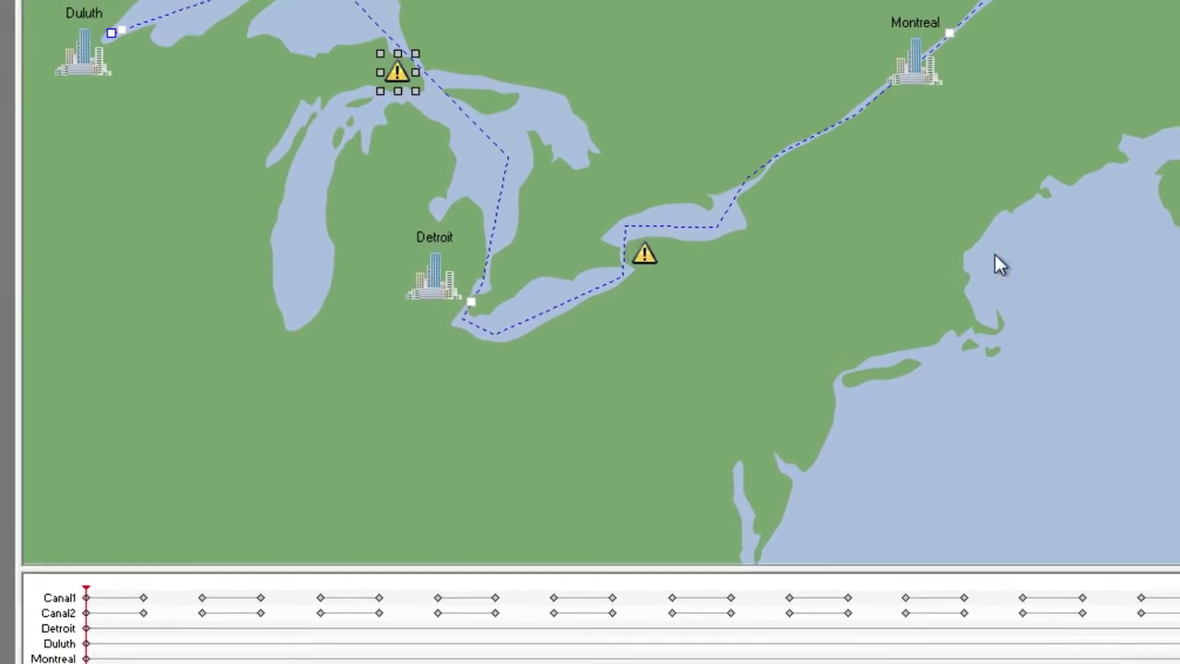
- Scrub the timeline up to the trade, then list the fired trigger timeouts
left_click_drag(200, 596, 237, 596)
left_click(304, 591)
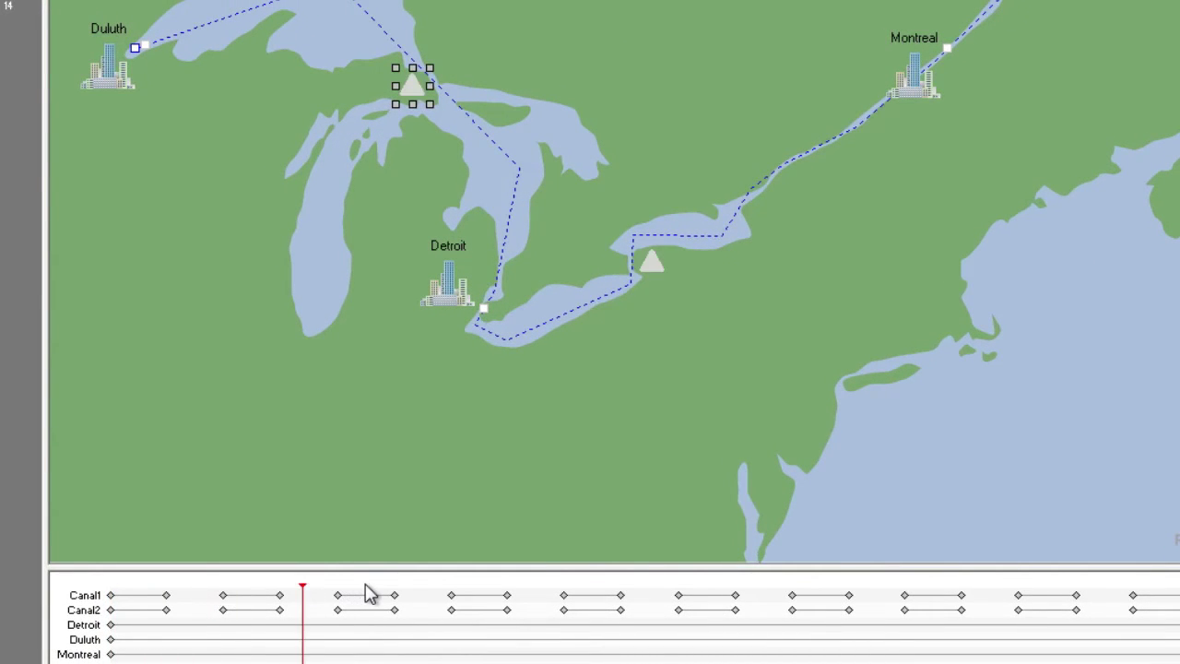
left_click(367, 593)
left_click(411, 586)
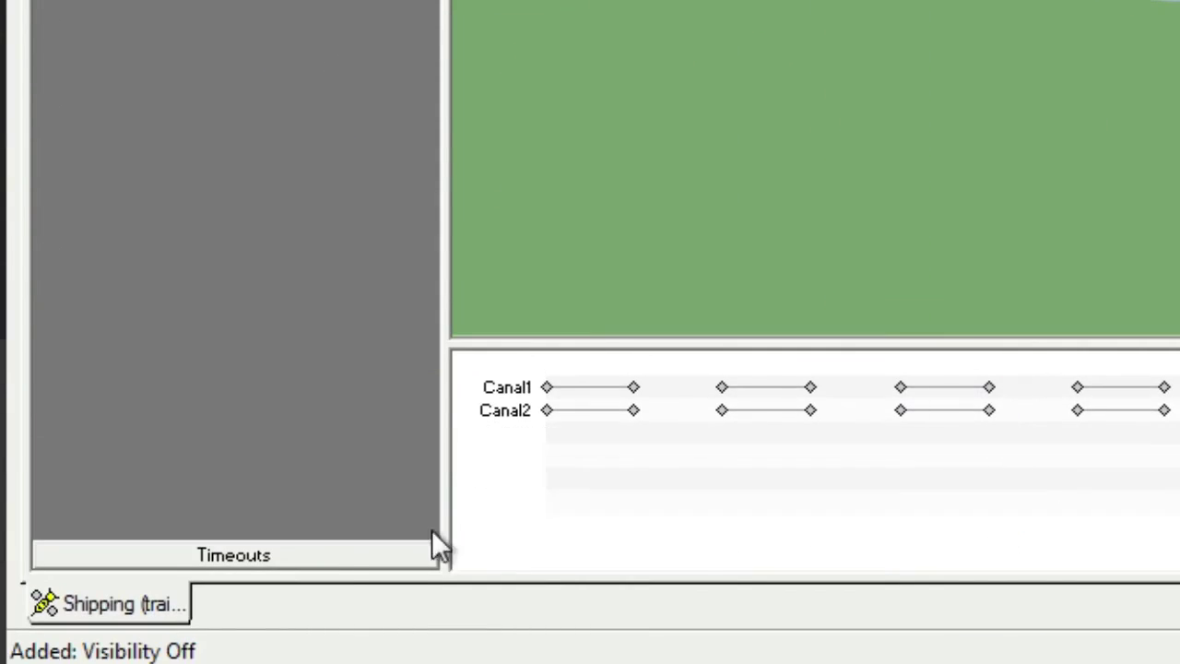
left_click(306, 564)
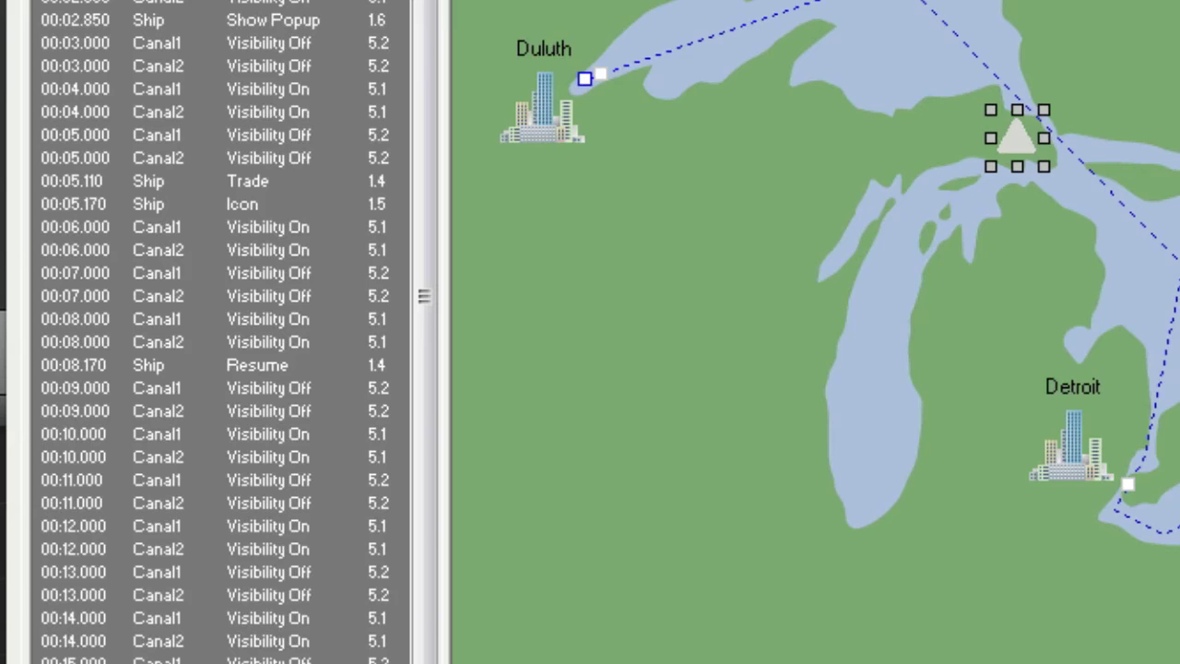
- Reopen Canal1's Visibility Off trigger and add a new start condition under Timing
double_click(255, 385)
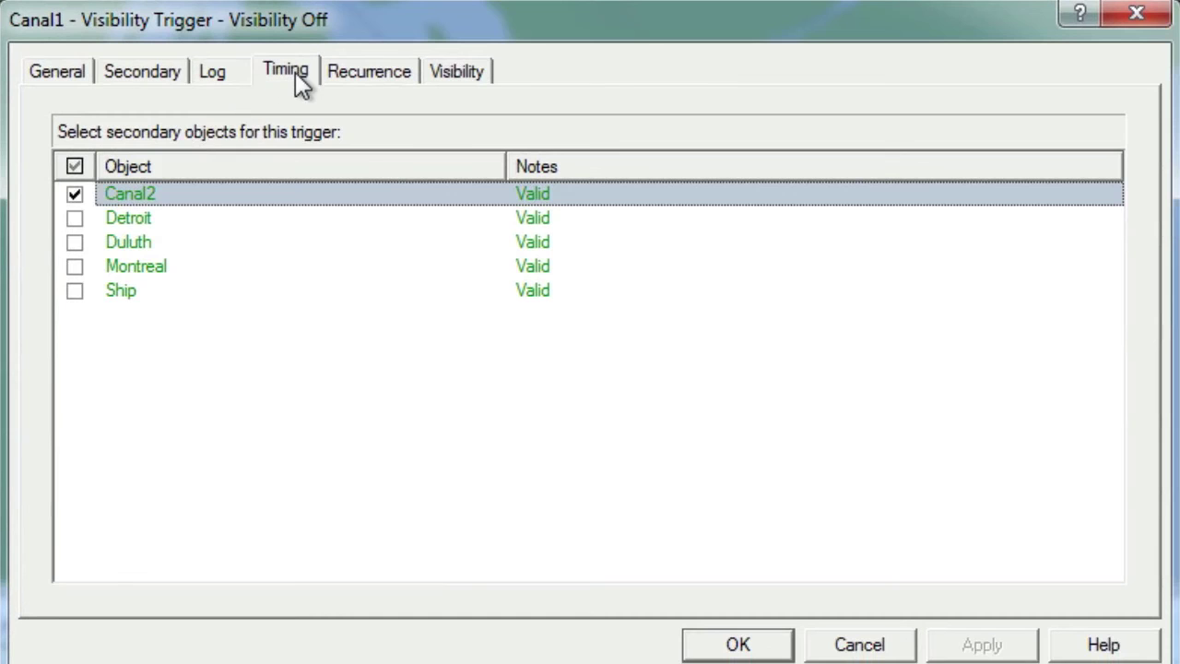
left_click(295, 72)
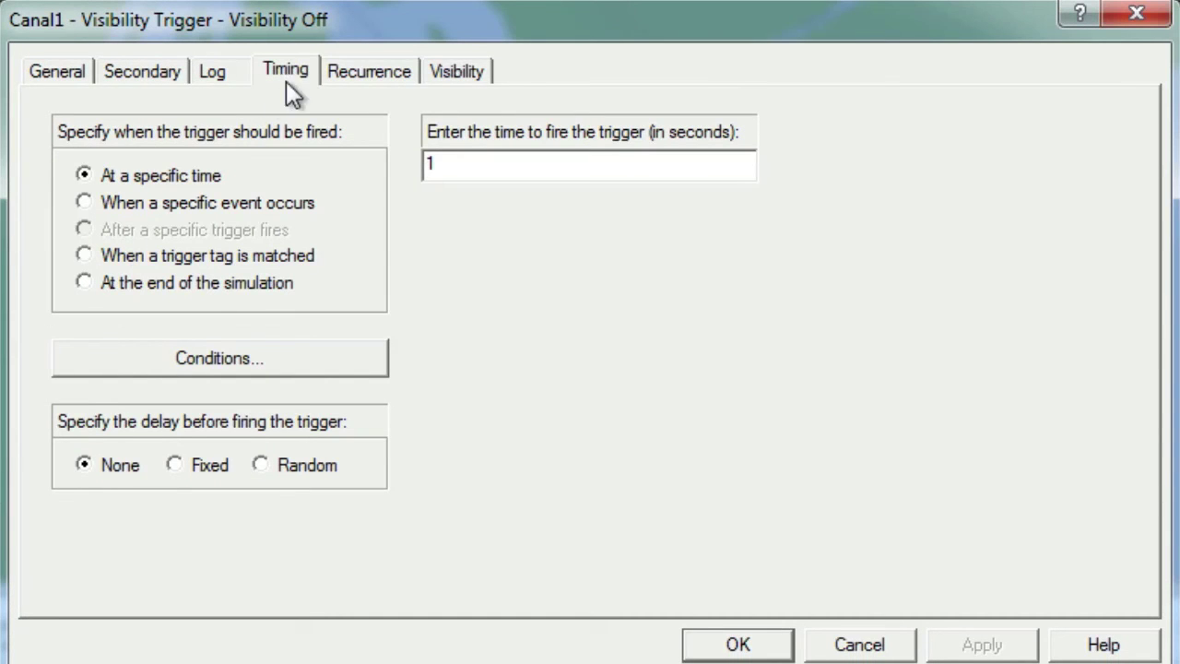
left_click(185, 362)
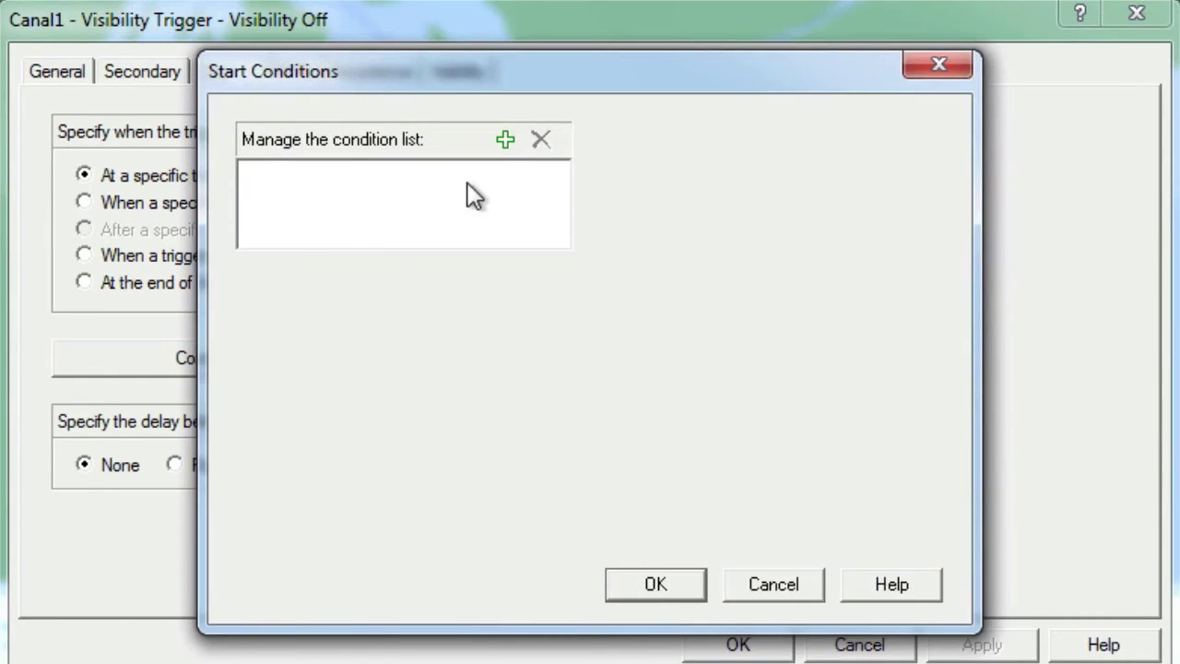
left_click(506, 140)
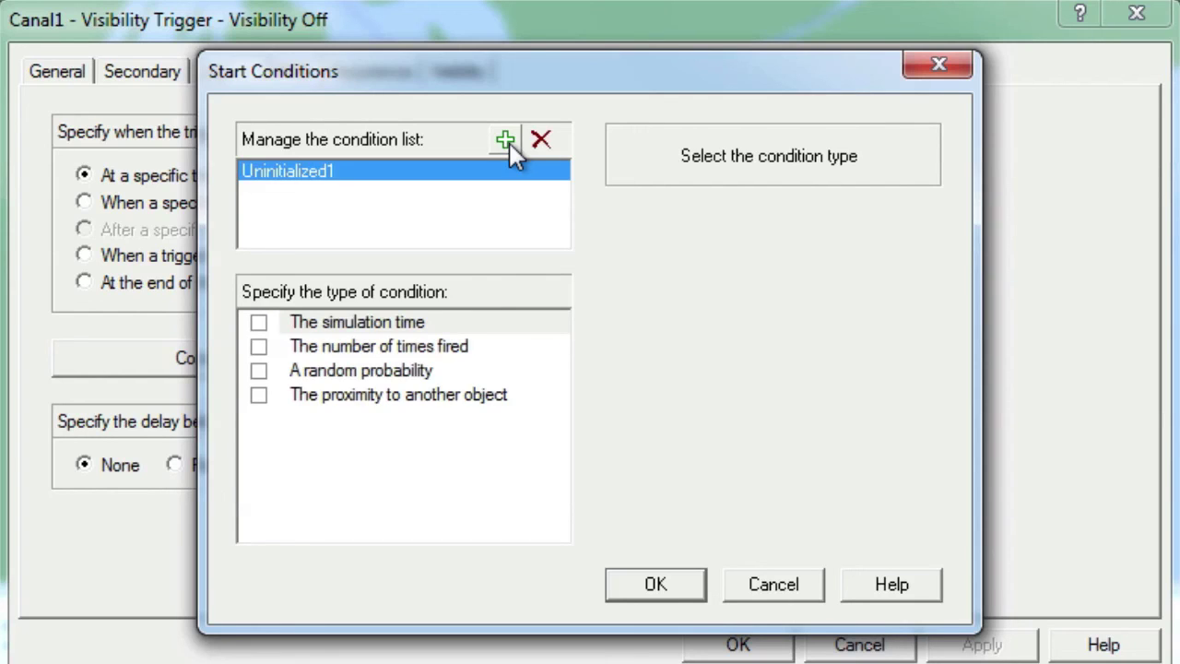
- Make the condition Ship proximity greater than 50 and save the trigger
left_click(257, 397)
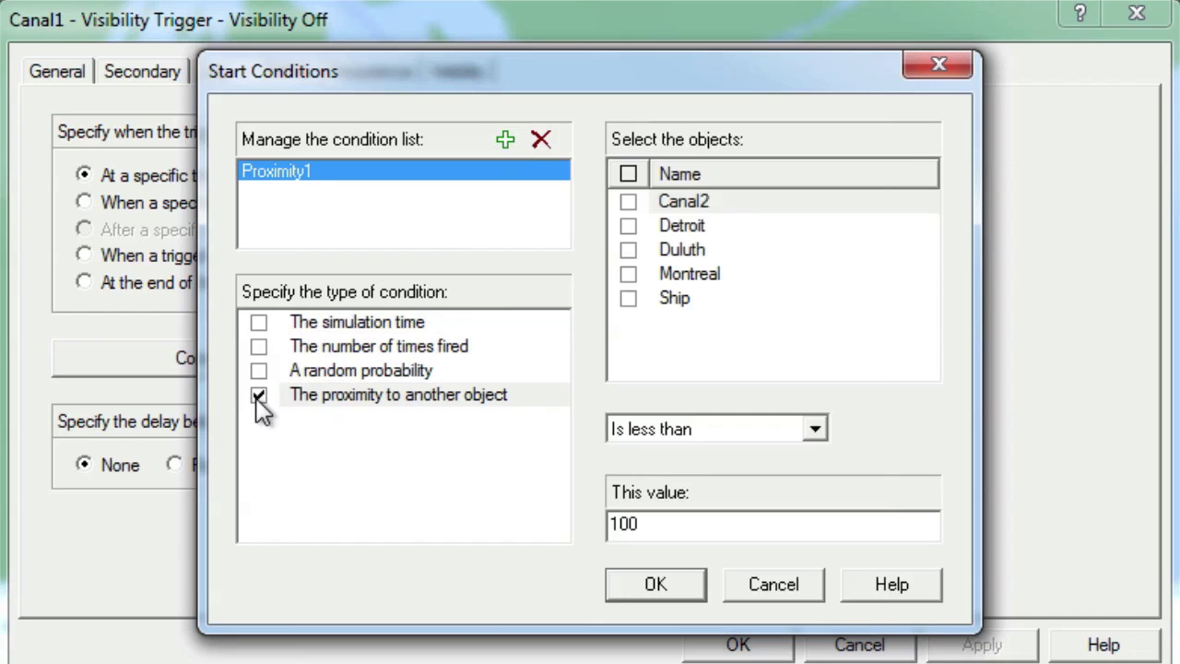
left_click(629, 297)
left_click(627, 298)
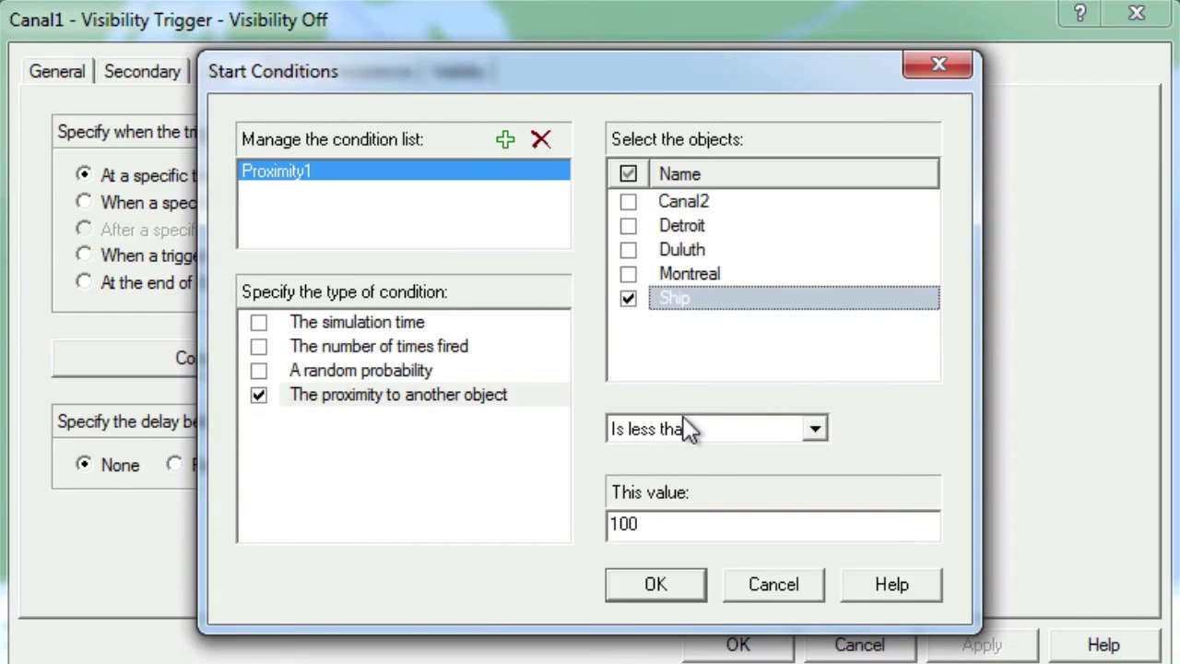
left_click(686, 429)
left_click(691, 534)
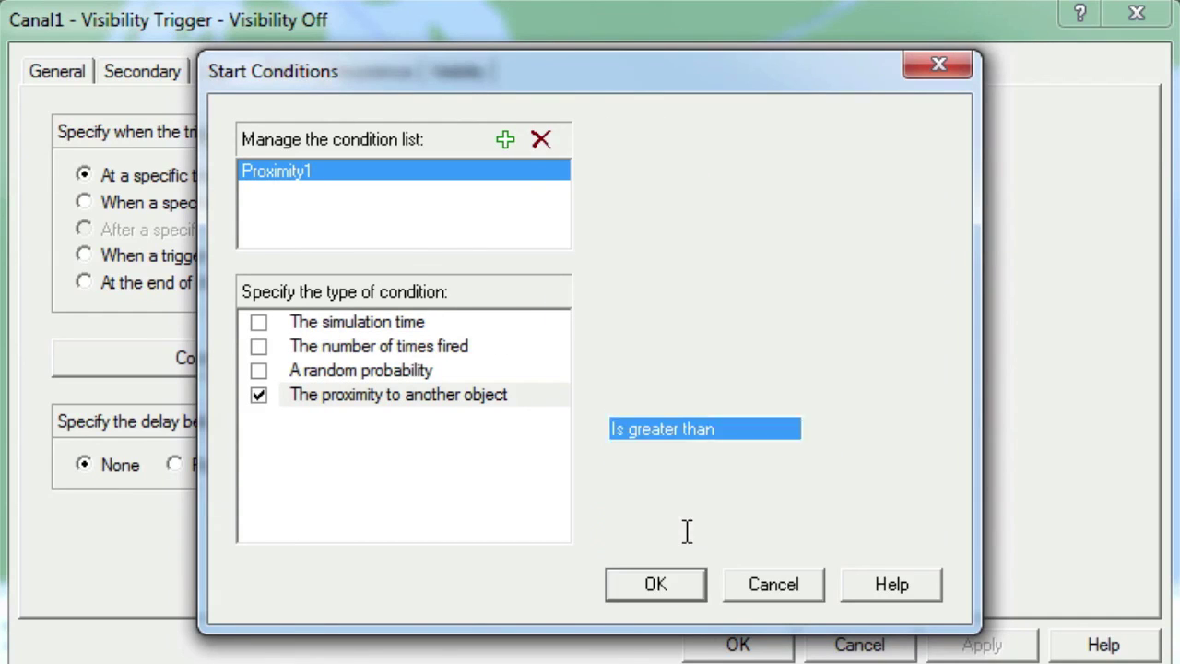
double_click(685, 521)
type("50")
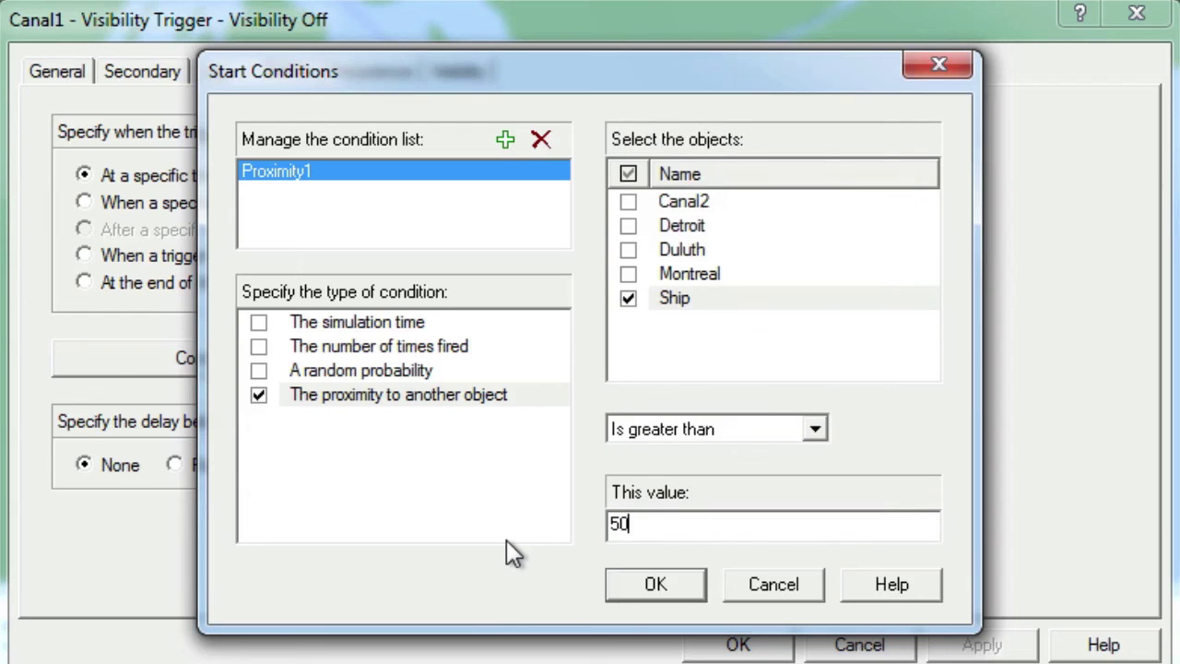
left_click(654, 584)
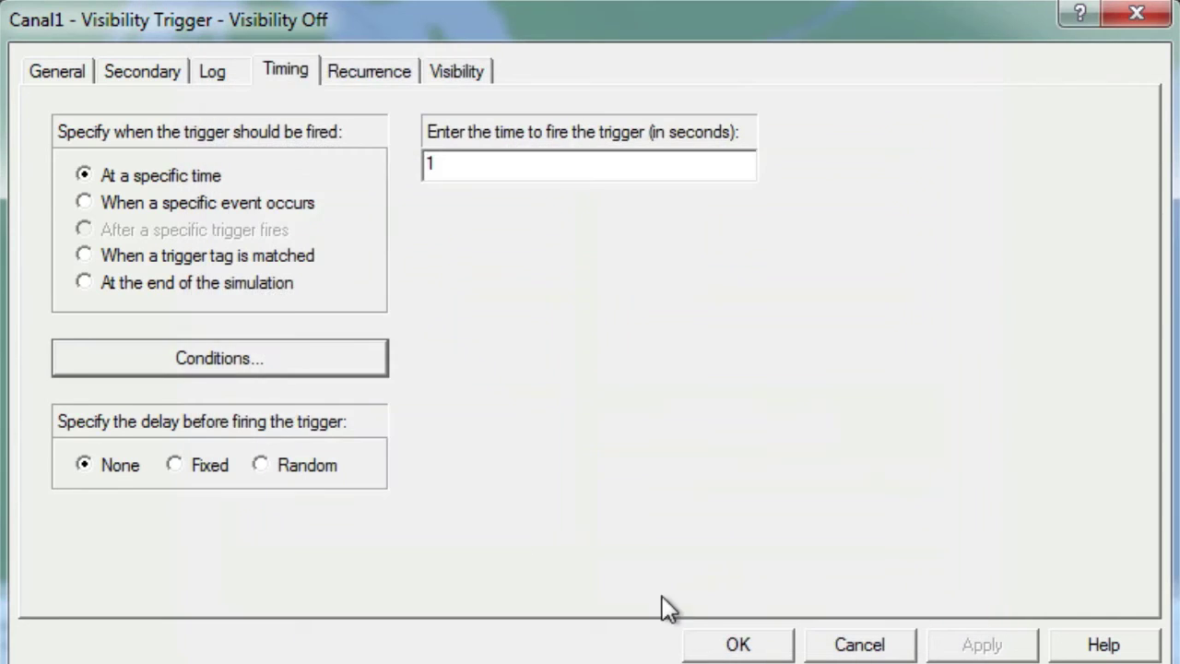
left_click(738, 645)
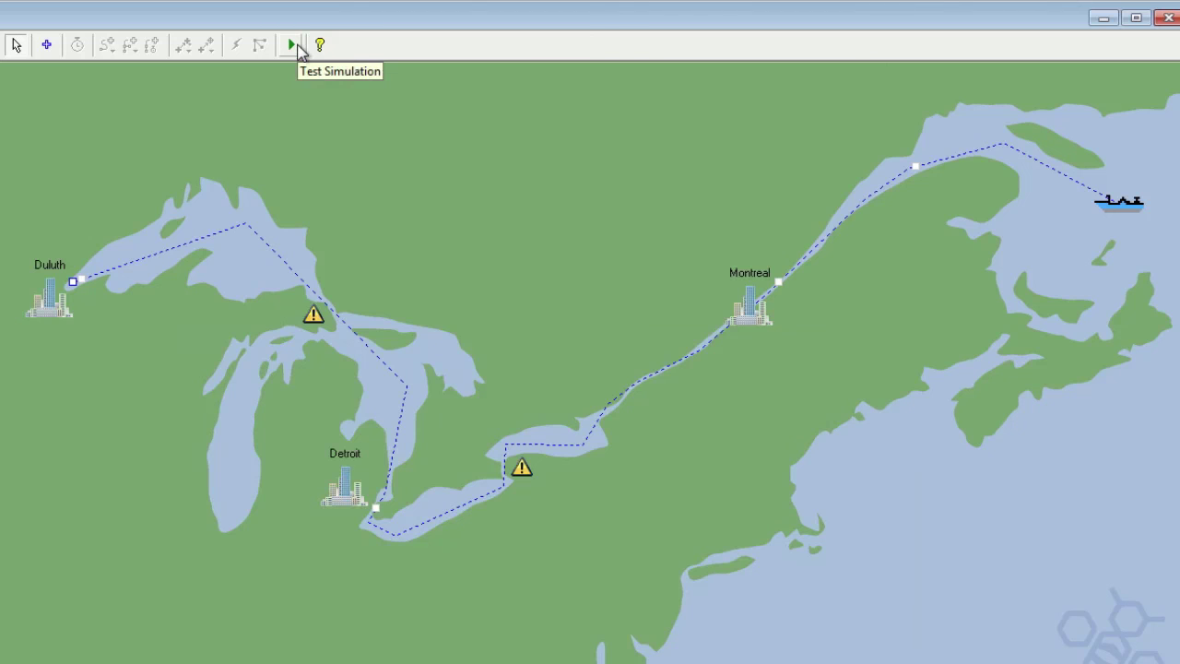
- Play a test run of the Great Lakes shipping simulation from the toolbar
left_click(295, 45)
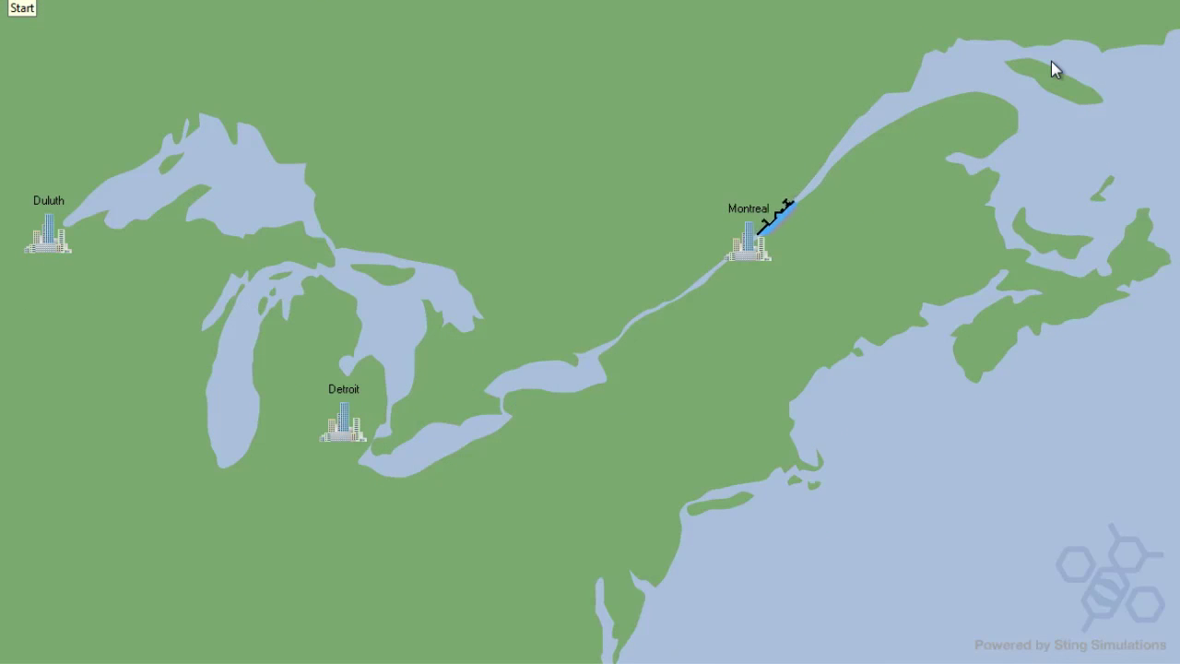